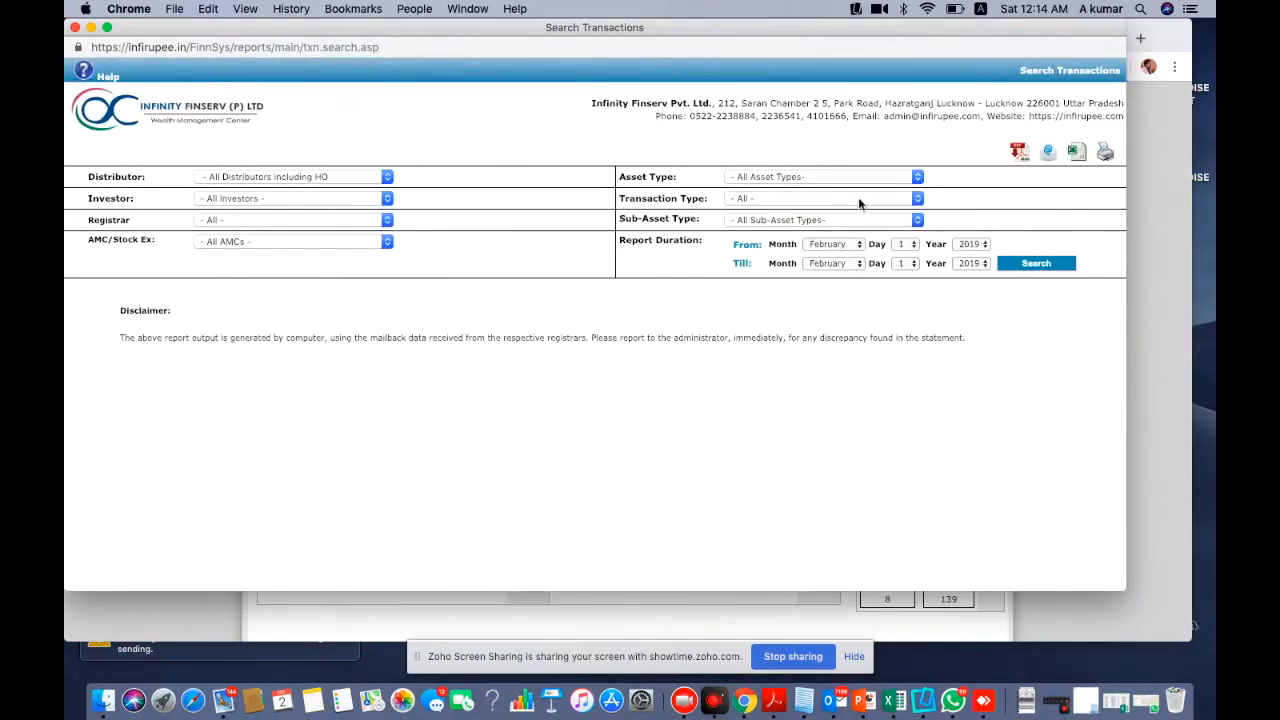
# Search Merger-In transactions for 1 February 2004 to 1 February 2019
pyautogui.click(858, 199)
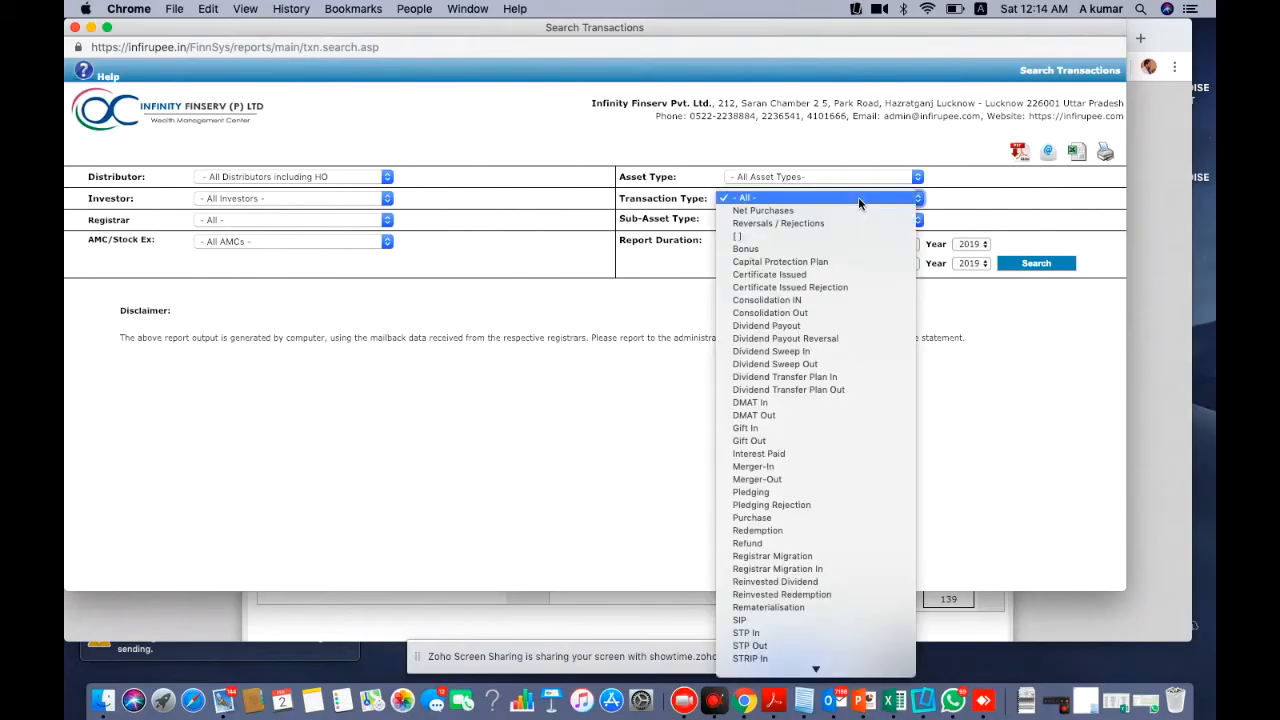
pyautogui.click(775, 467)
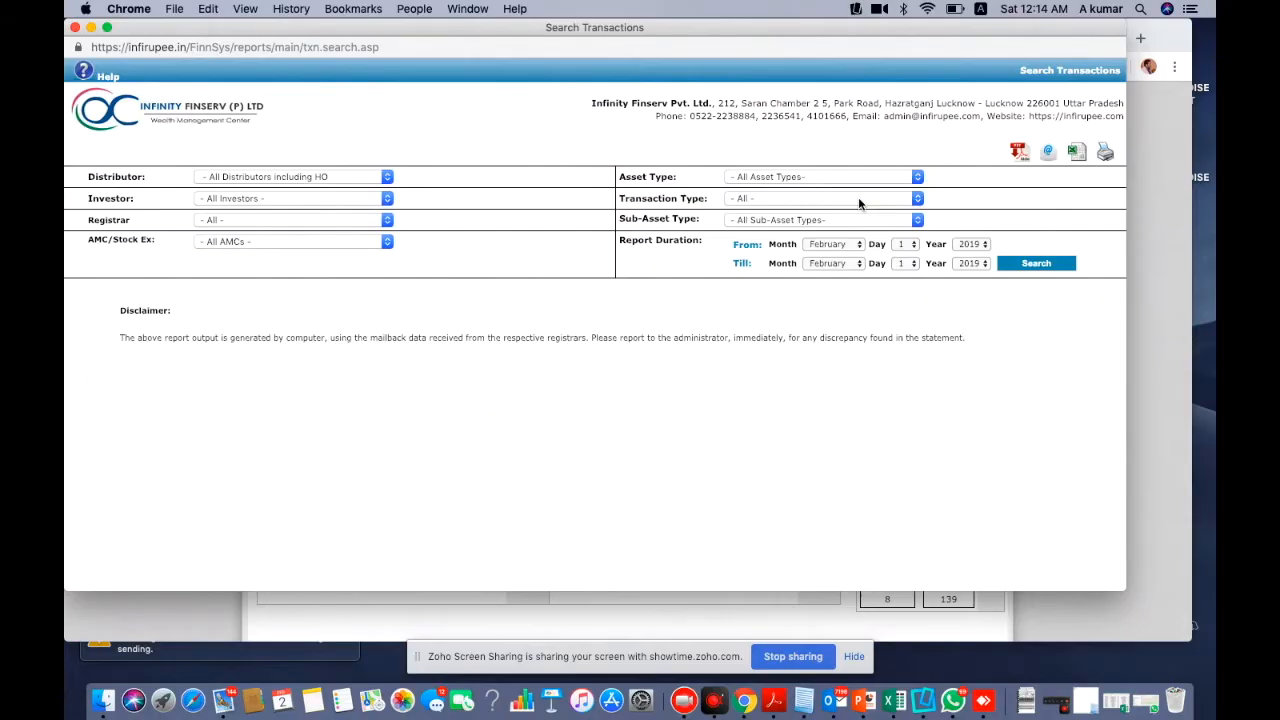
pyautogui.click(858, 200)
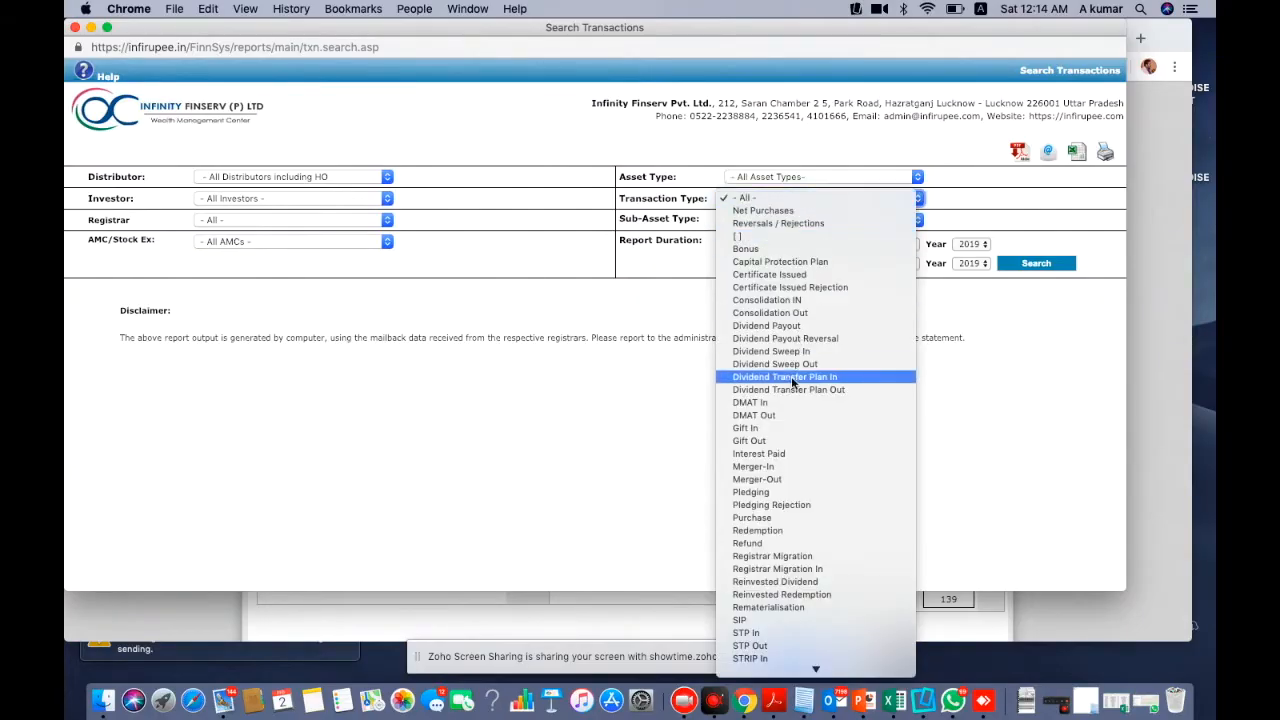
pyautogui.click(775, 467)
pyautogui.click(968, 246)
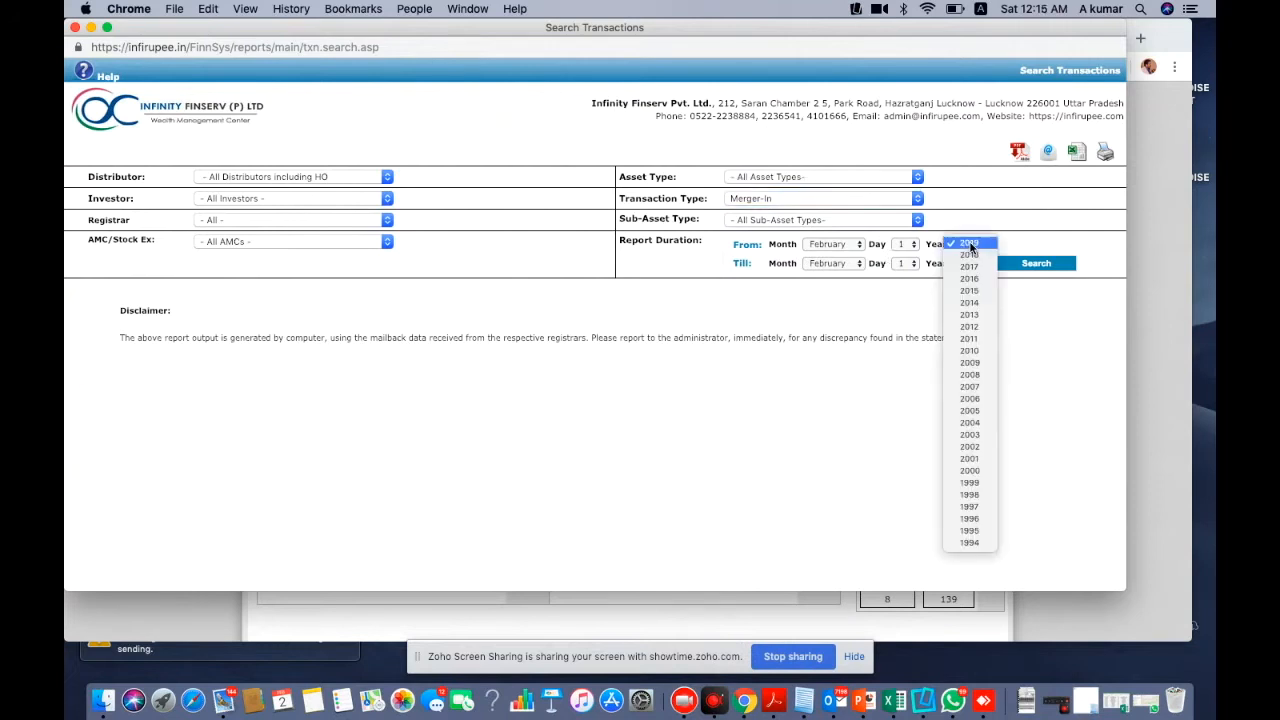
pyautogui.click(970, 423)
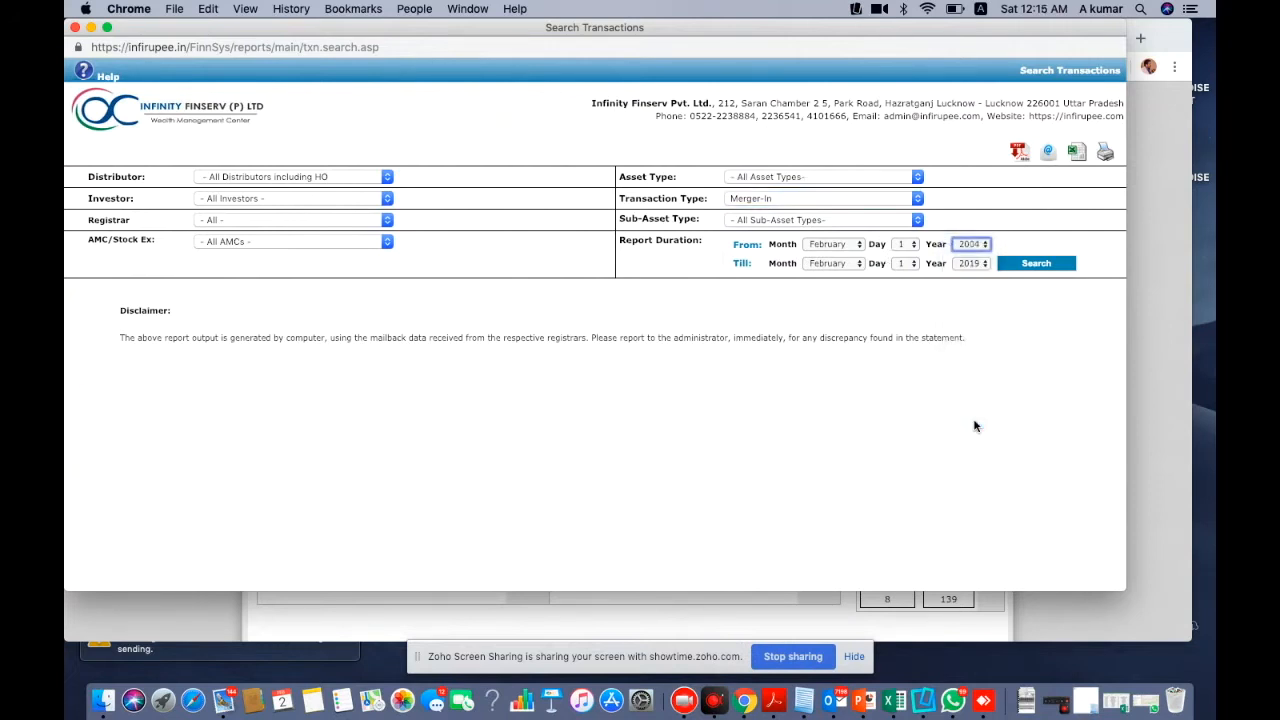
pyautogui.click(1034, 264)
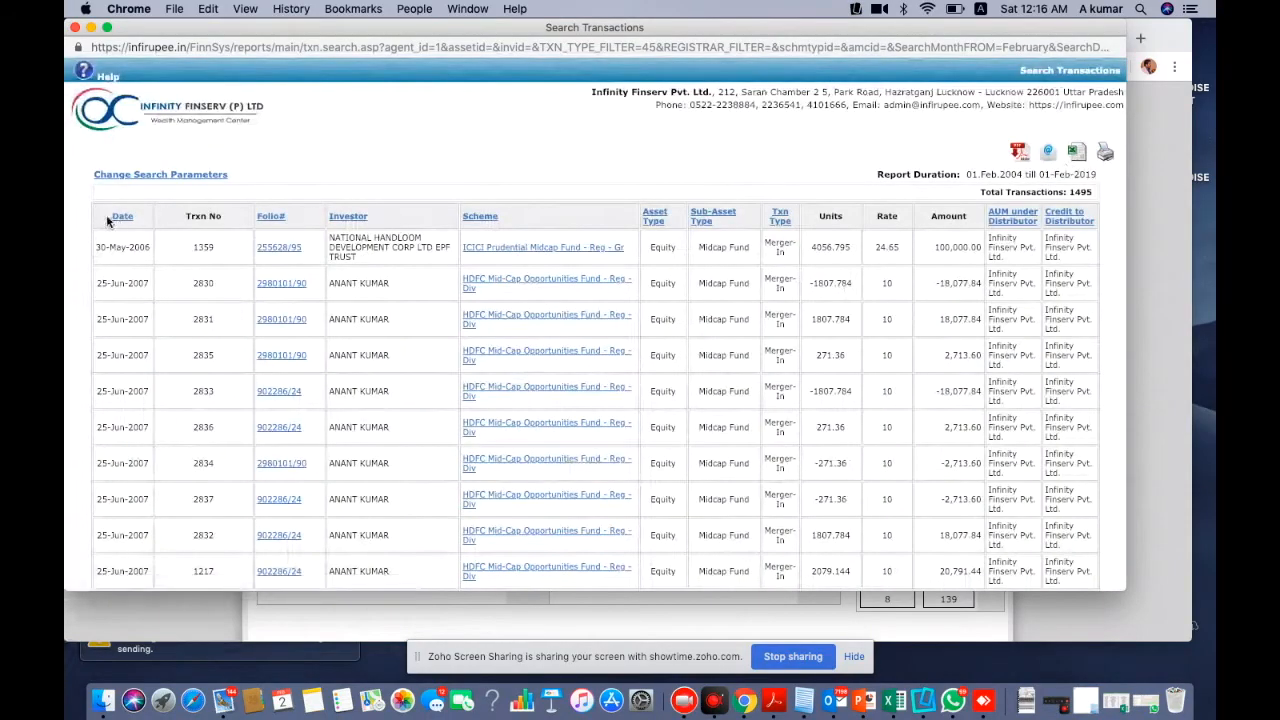
# Select the Merger-In report table from the Date header down to the 443,701,922.33 total
pyautogui.moveTo(108, 221); pyautogui.dragTo(655, 314)
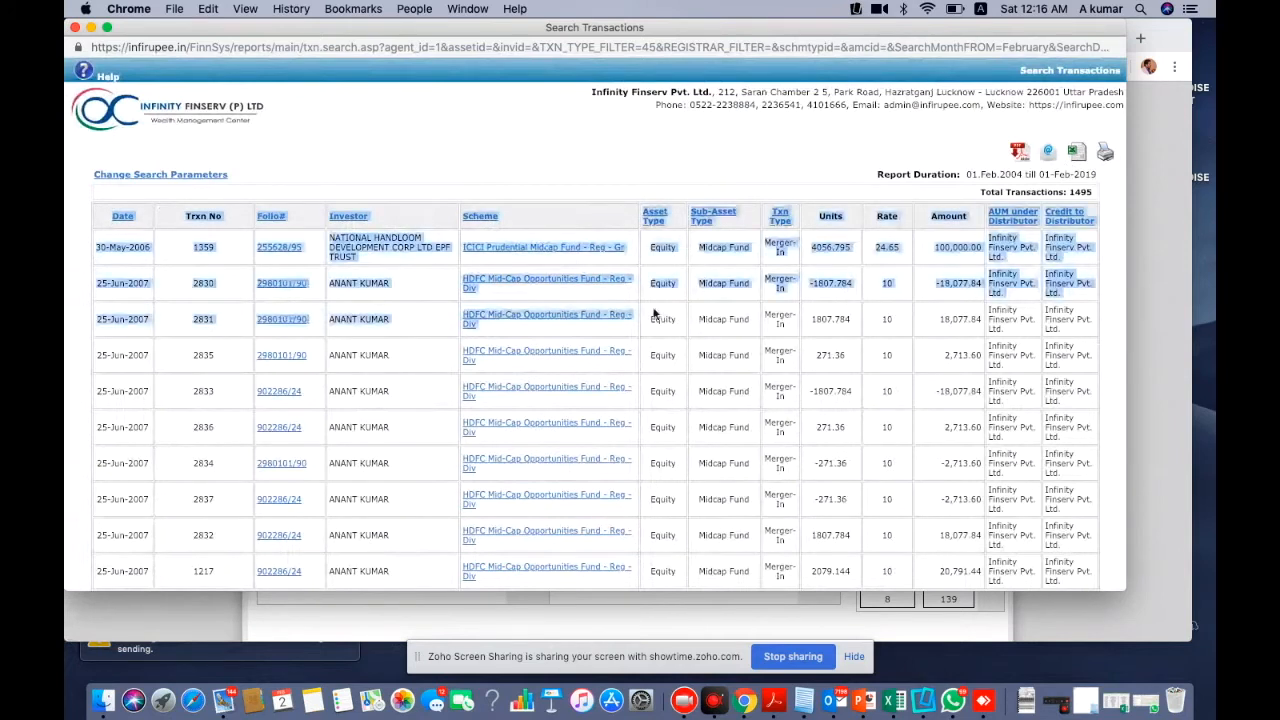
pyautogui.moveTo(655, 314); pyautogui.dragTo(1081, 670)
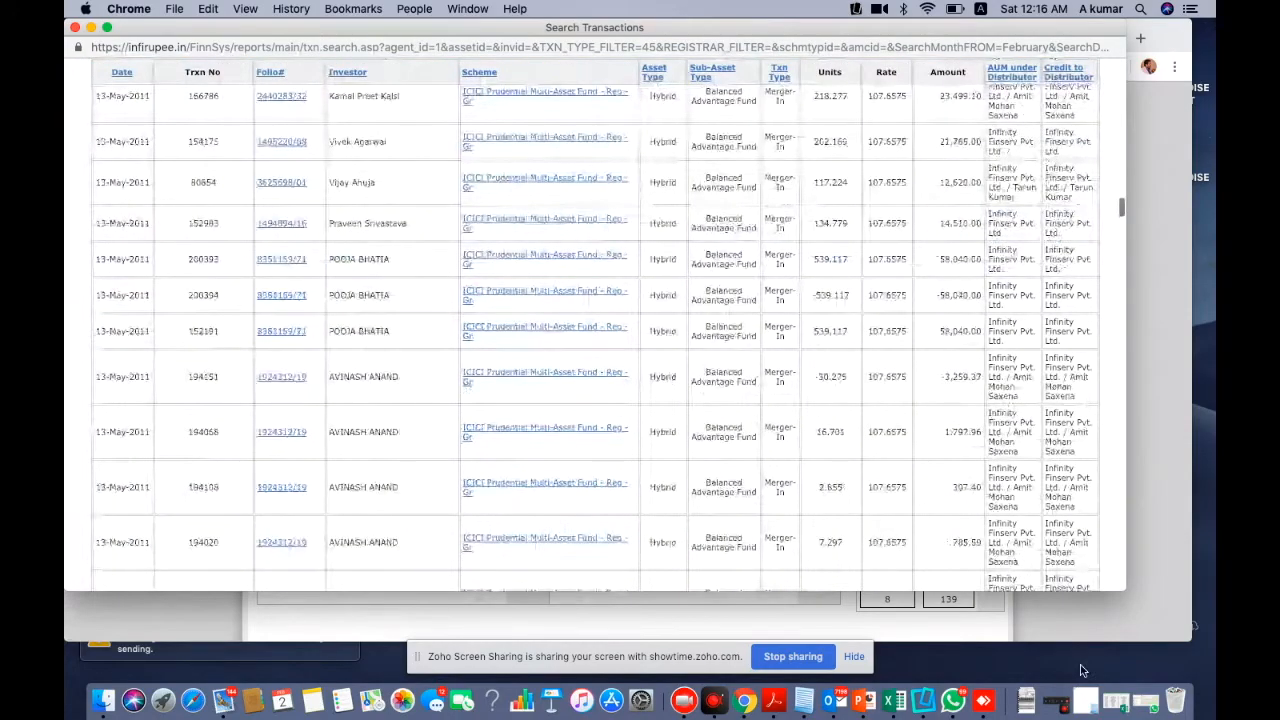
pyautogui.moveTo(1081, 670); pyautogui.dragTo(1091, 454)
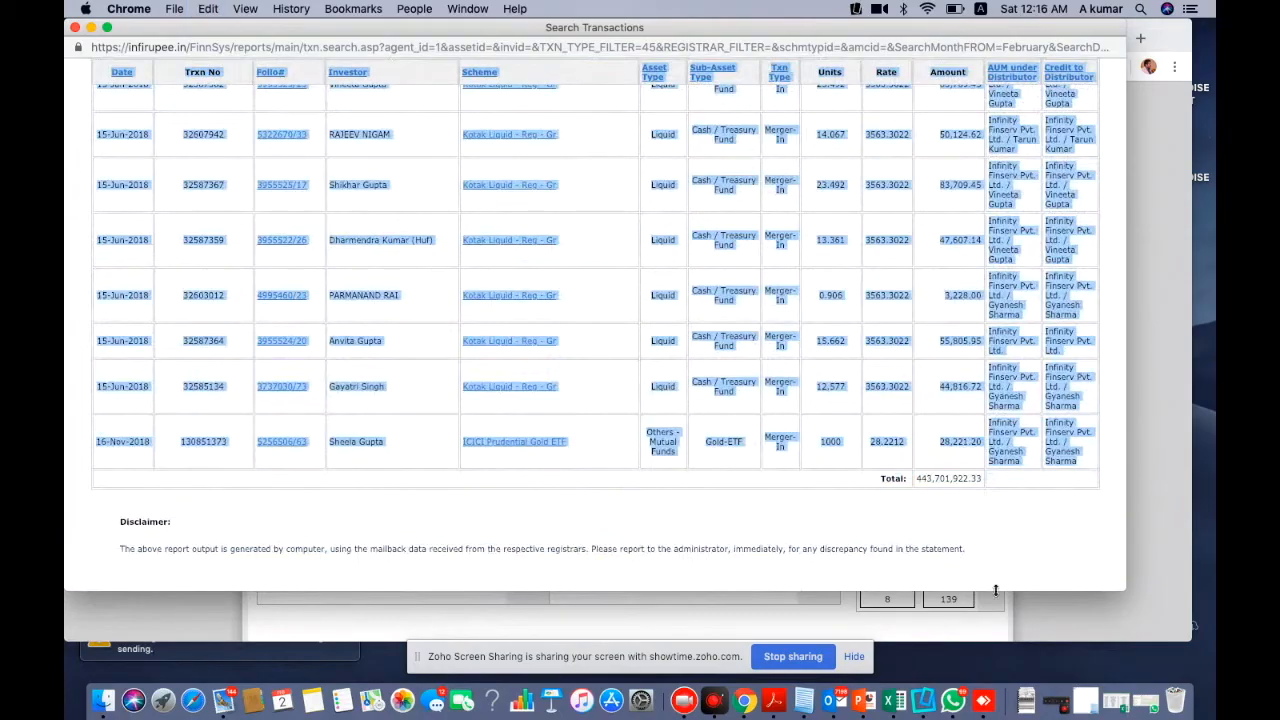
pyautogui.click(897, 703)
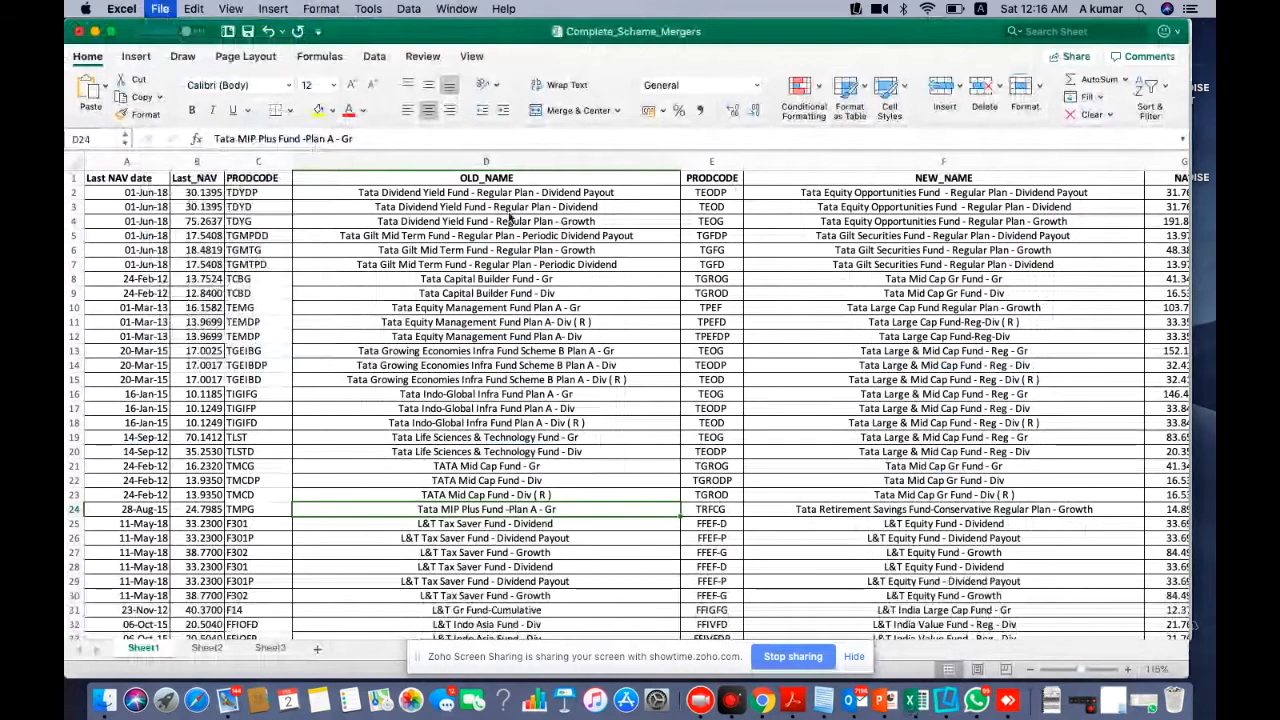
# Paste the copied Merger-In report into cell A1 of a new workbook, Book3
pyautogui.press('super+n')
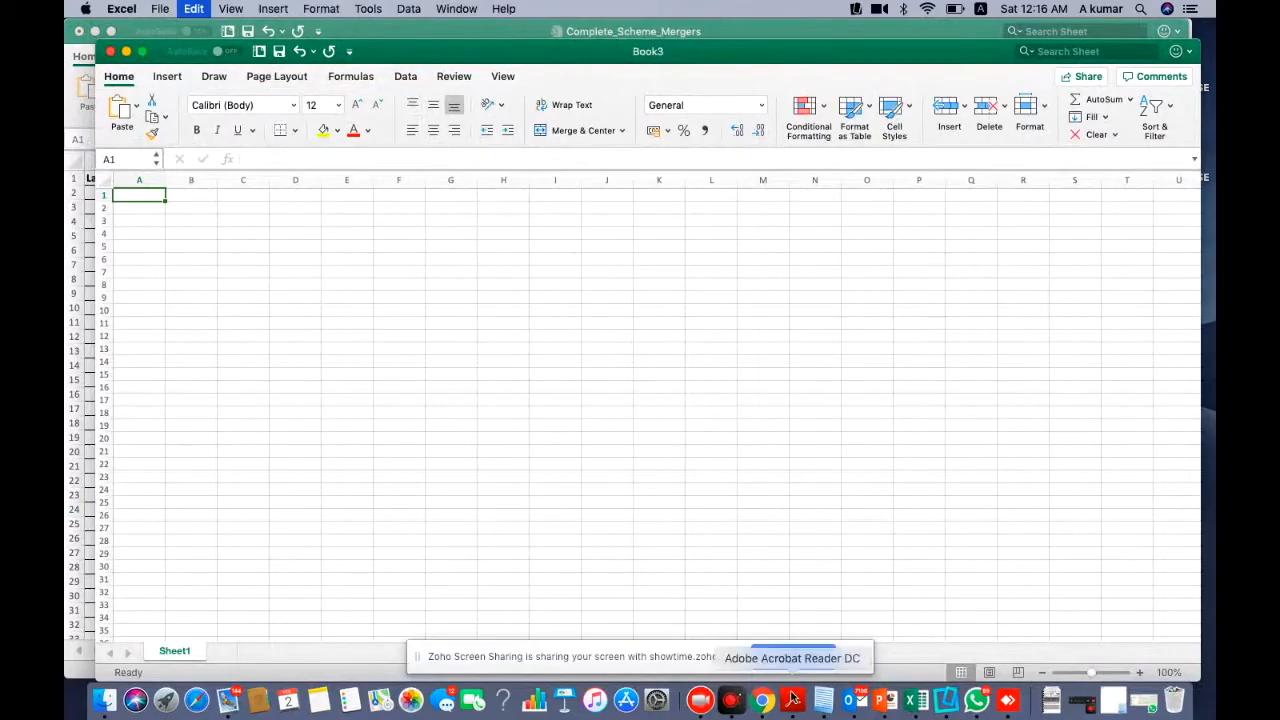
pyautogui.press('super+v')
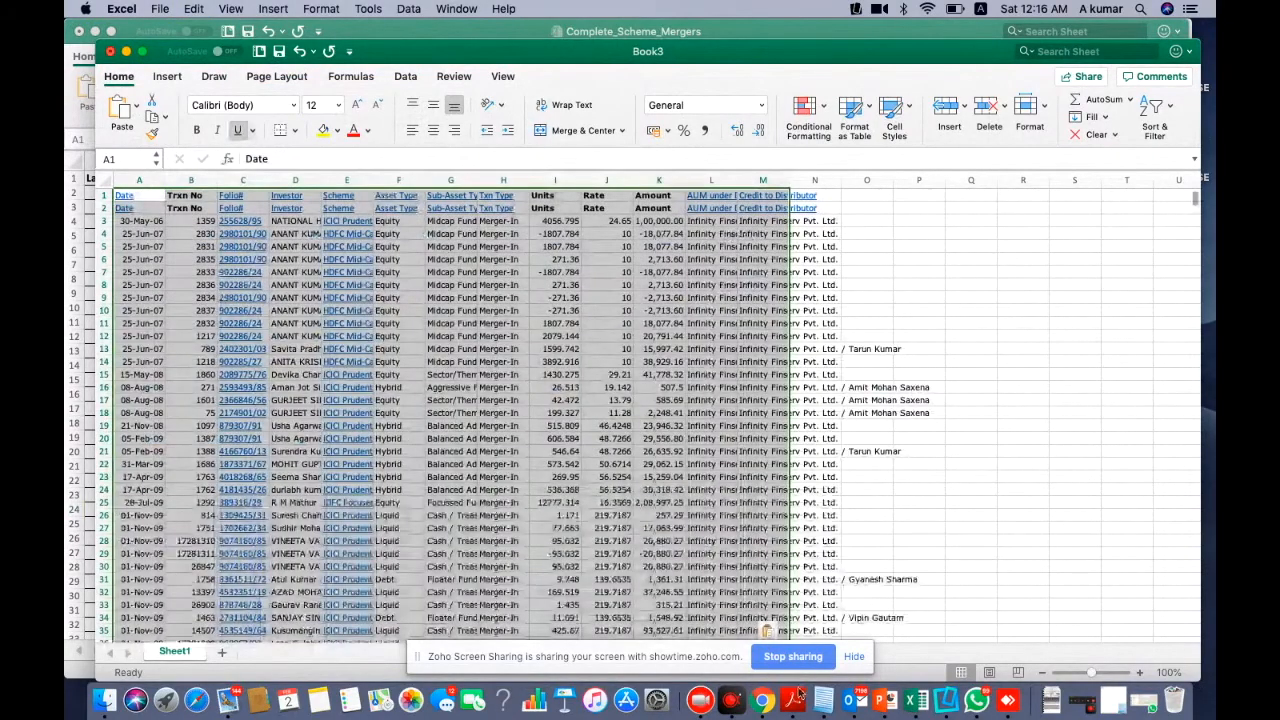
pyautogui.click(766, 701)
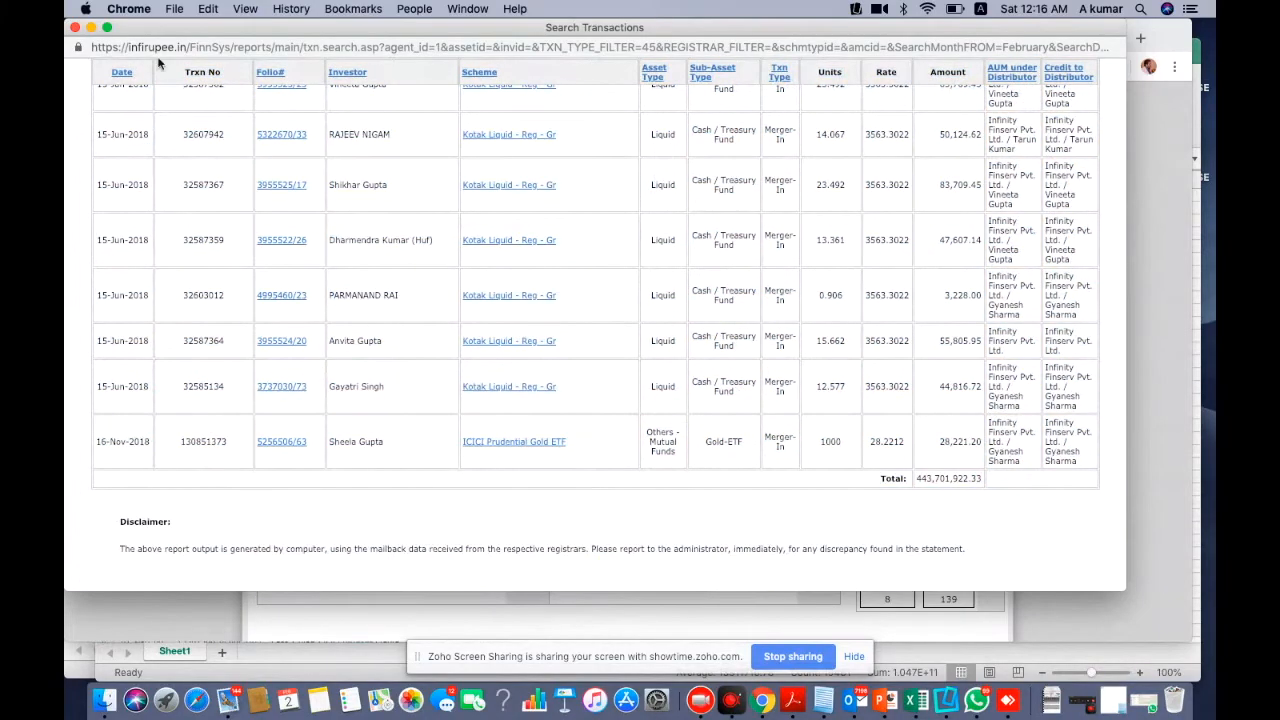
# Close the Merger-In report and bring up an enlarged transaction search form
pyautogui.click(76, 31)
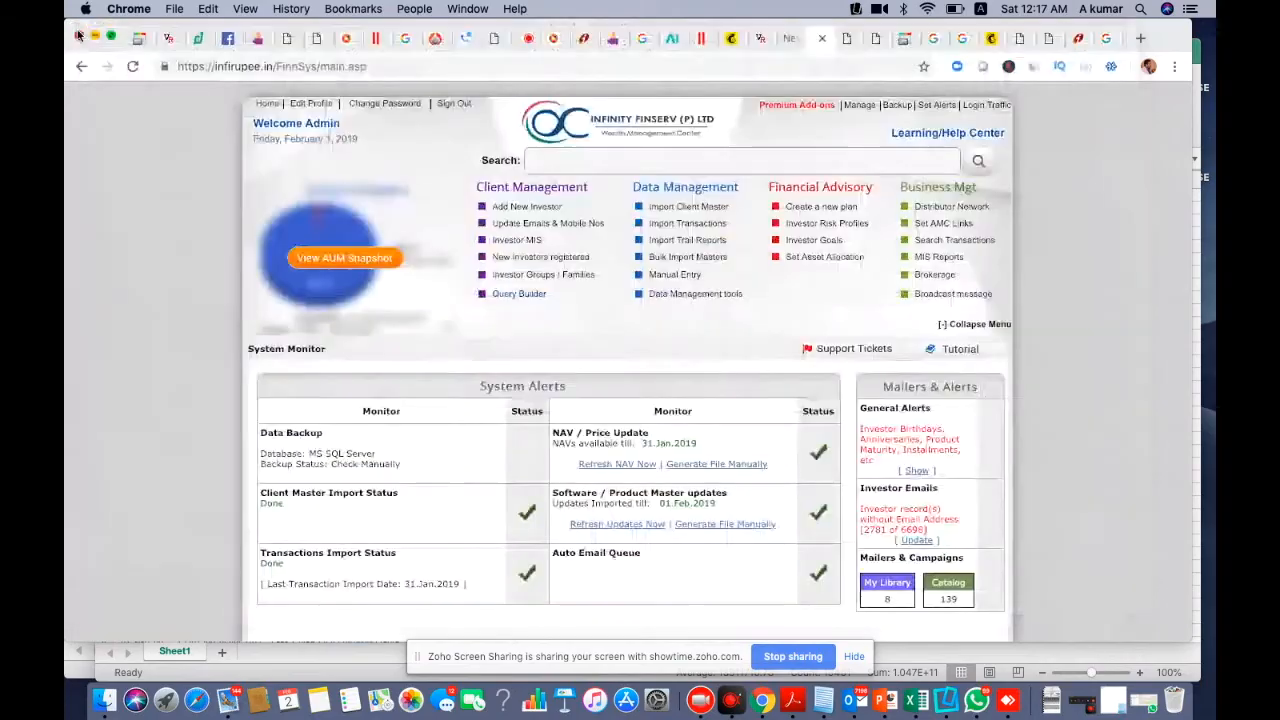
pyautogui.click(940, 241)
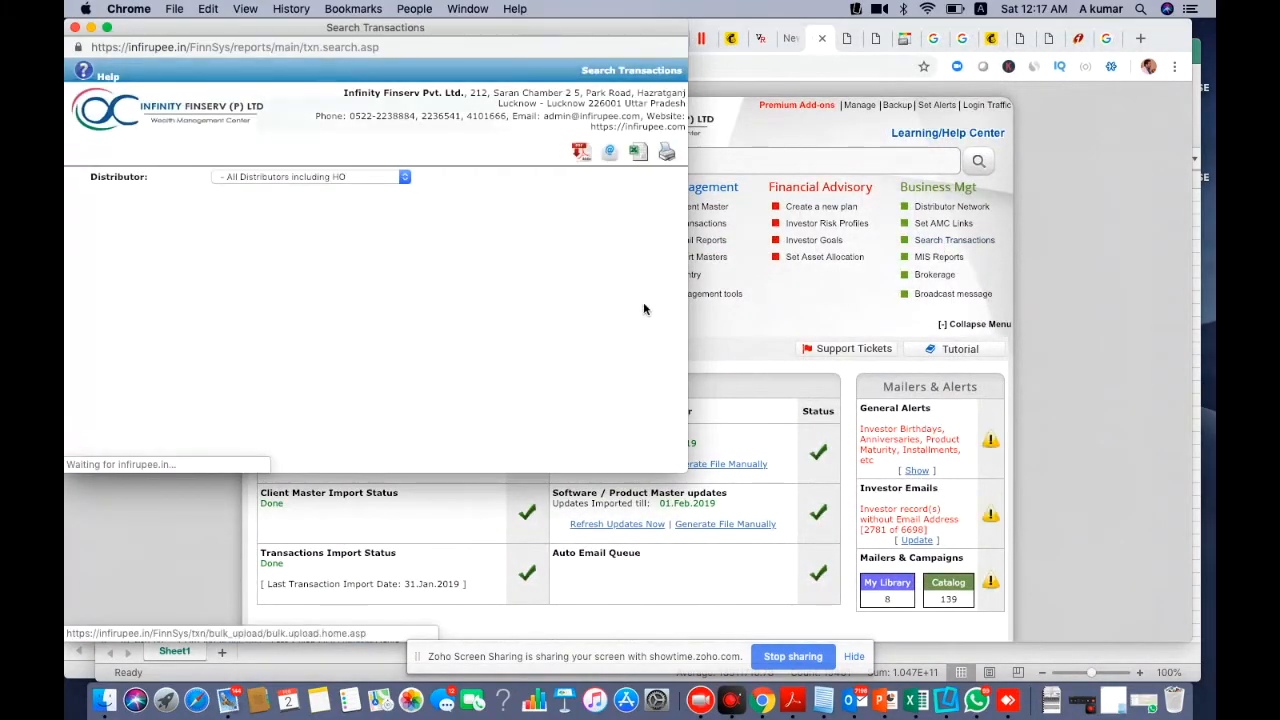
pyautogui.moveTo(966, 489); pyautogui.dragTo(994, 497)
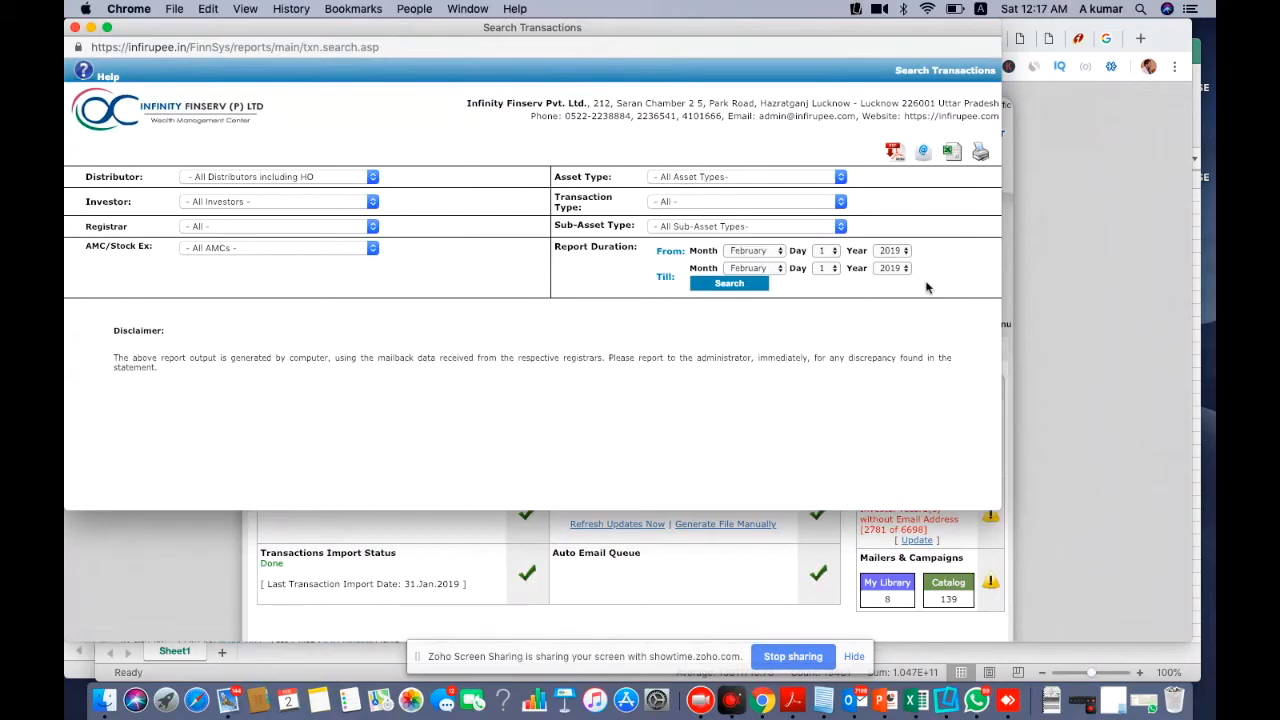
# Search Merger-Out transactions from 2004 onward, returning 877 transactions
pyautogui.click(820, 202)
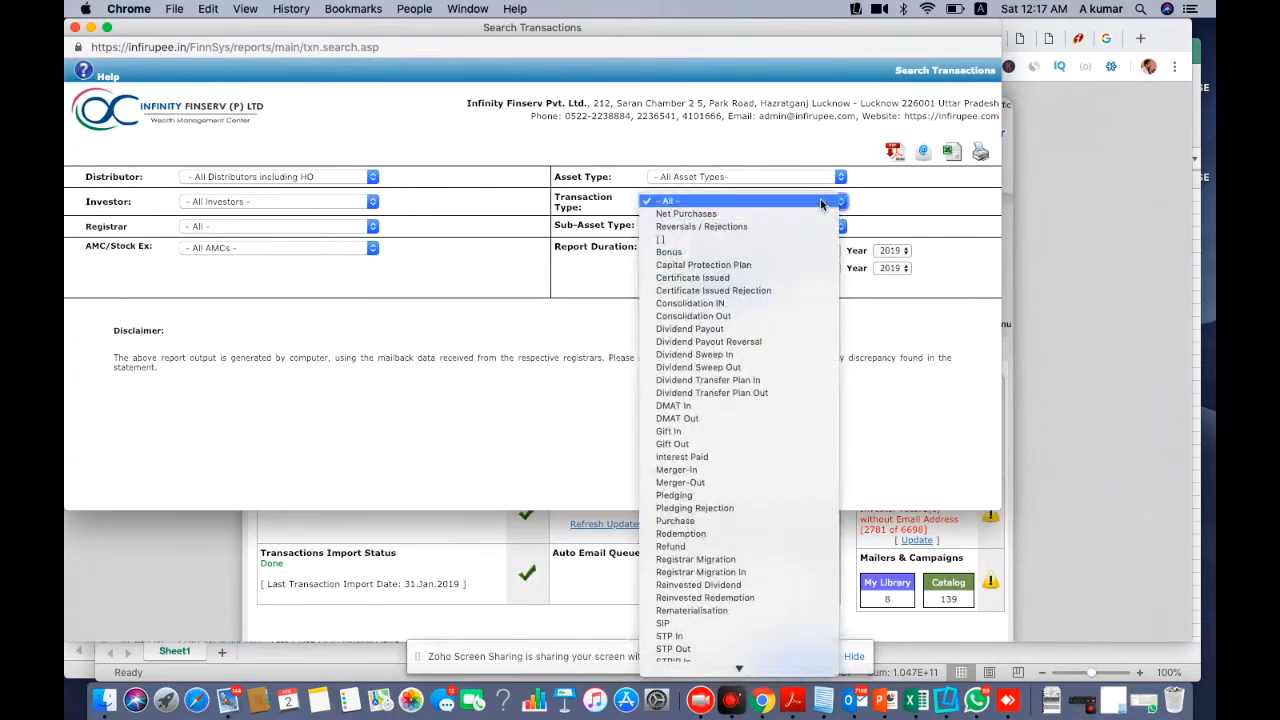
pyautogui.click(716, 483)
pyautogui.click(890, 251)
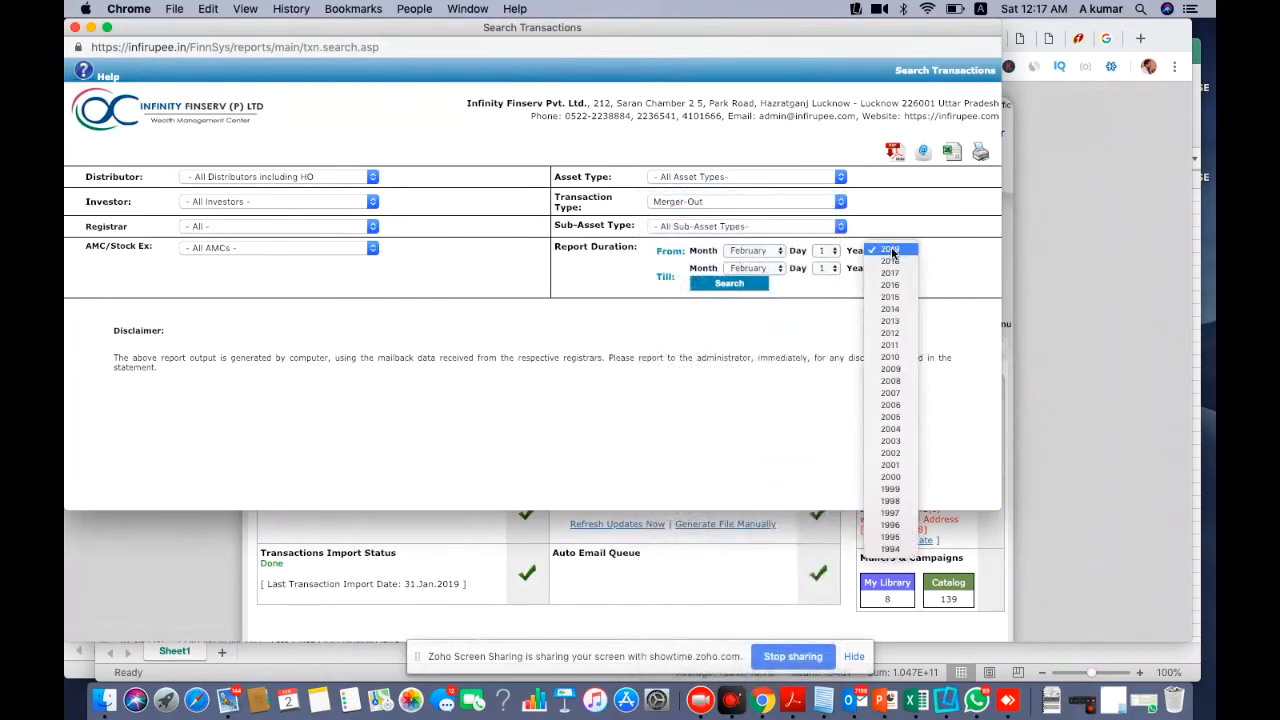
pyautogui.click(892, 429)
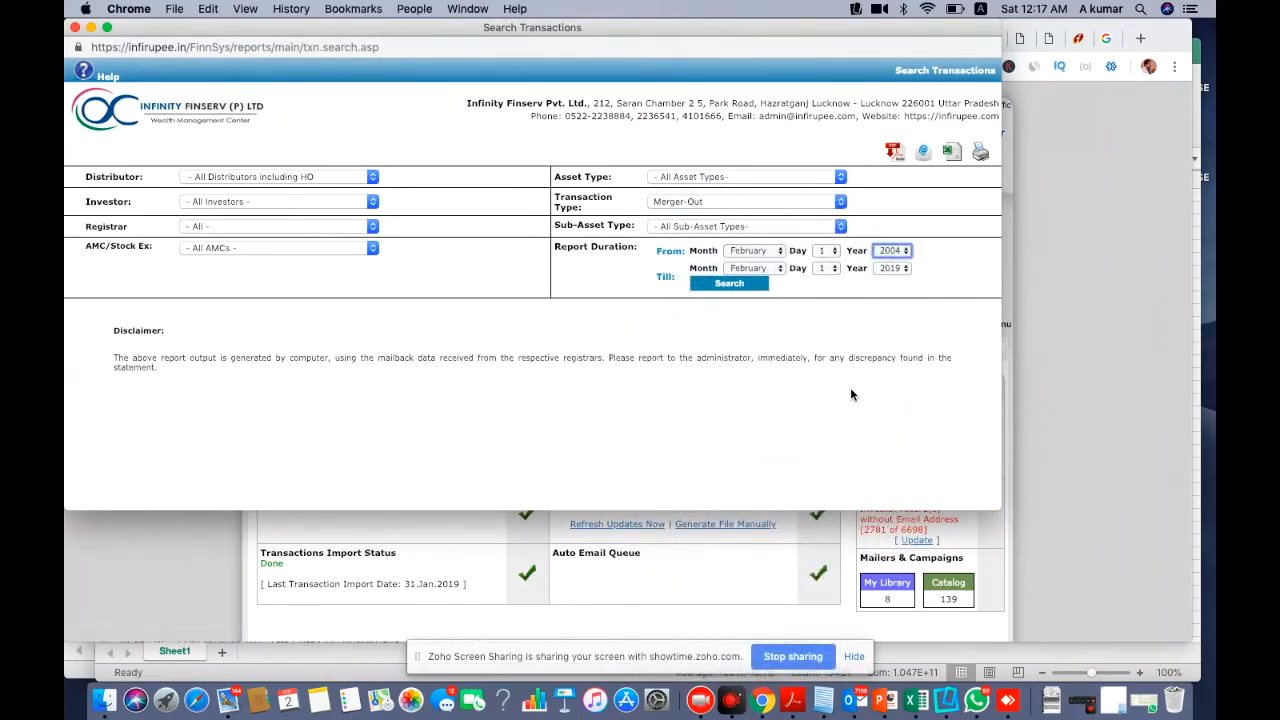
pyautogui.click(730, 284)
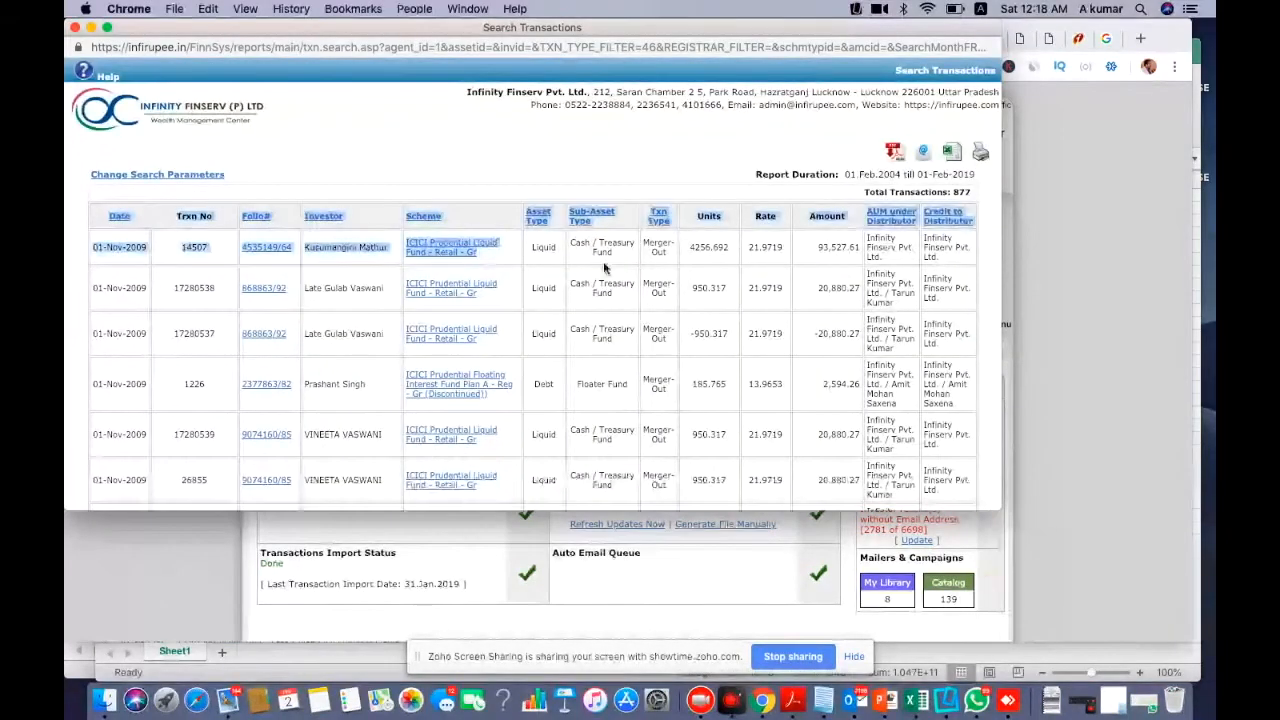
# Select the Merger-Out report table down to its 163,282,395.99 total
pyautogui.moveTo(800, 425); pyautogui.dragTo(835, 522)
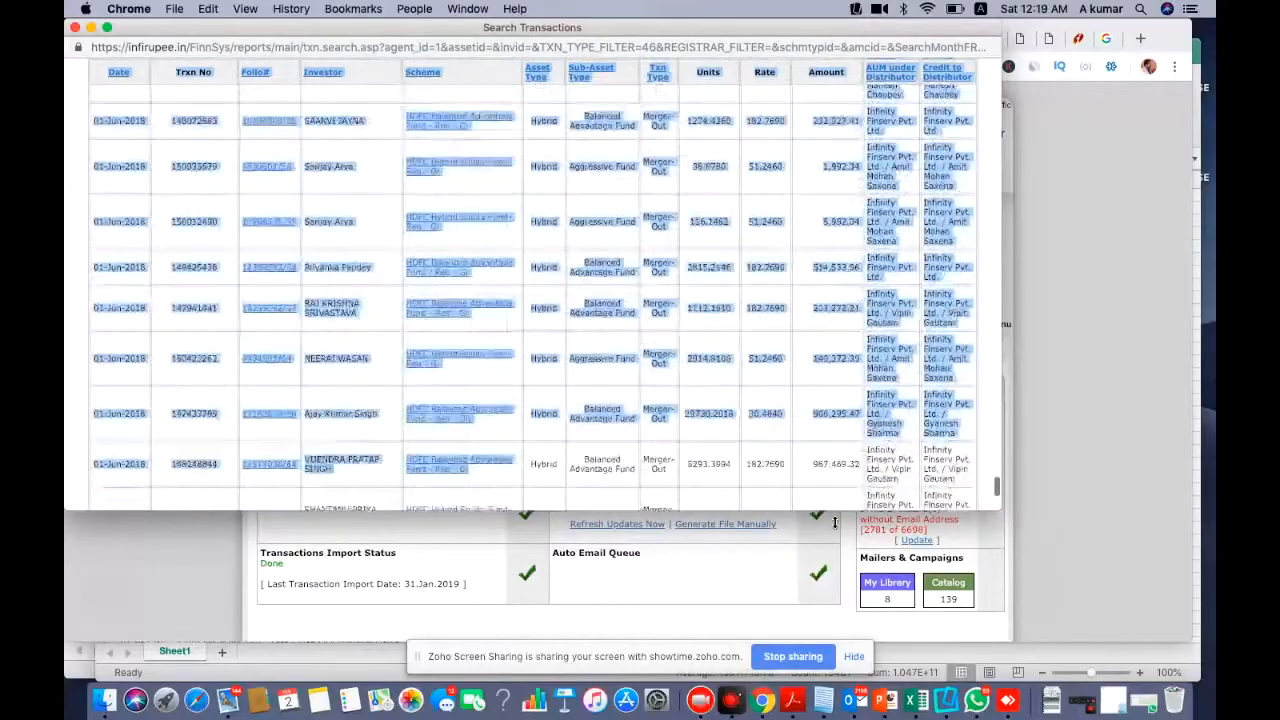
pyautogui.moveTo(835, 521); pyautogui.dragTo(941, 406)
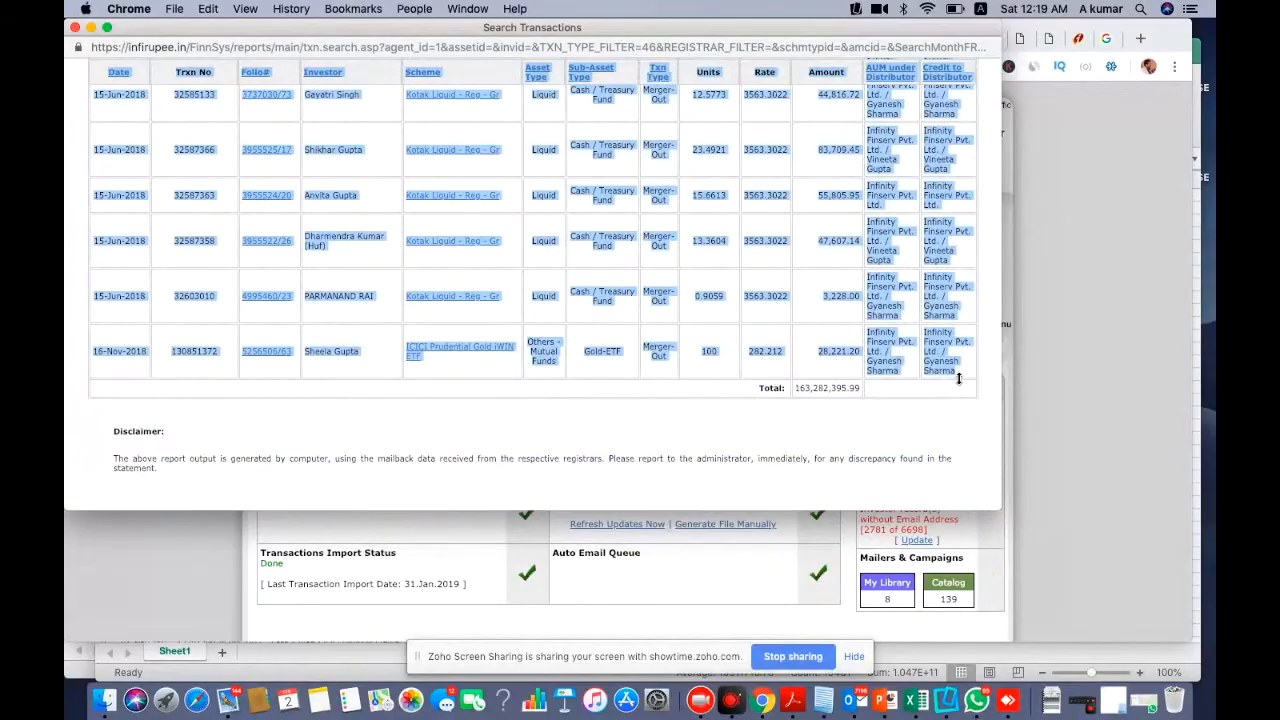
pyautogui.click(926, 703)
# Paste the Merger-Out rows at A1499, just below the Merger-In data
pyautogui.scroll(-15, 604, 553)
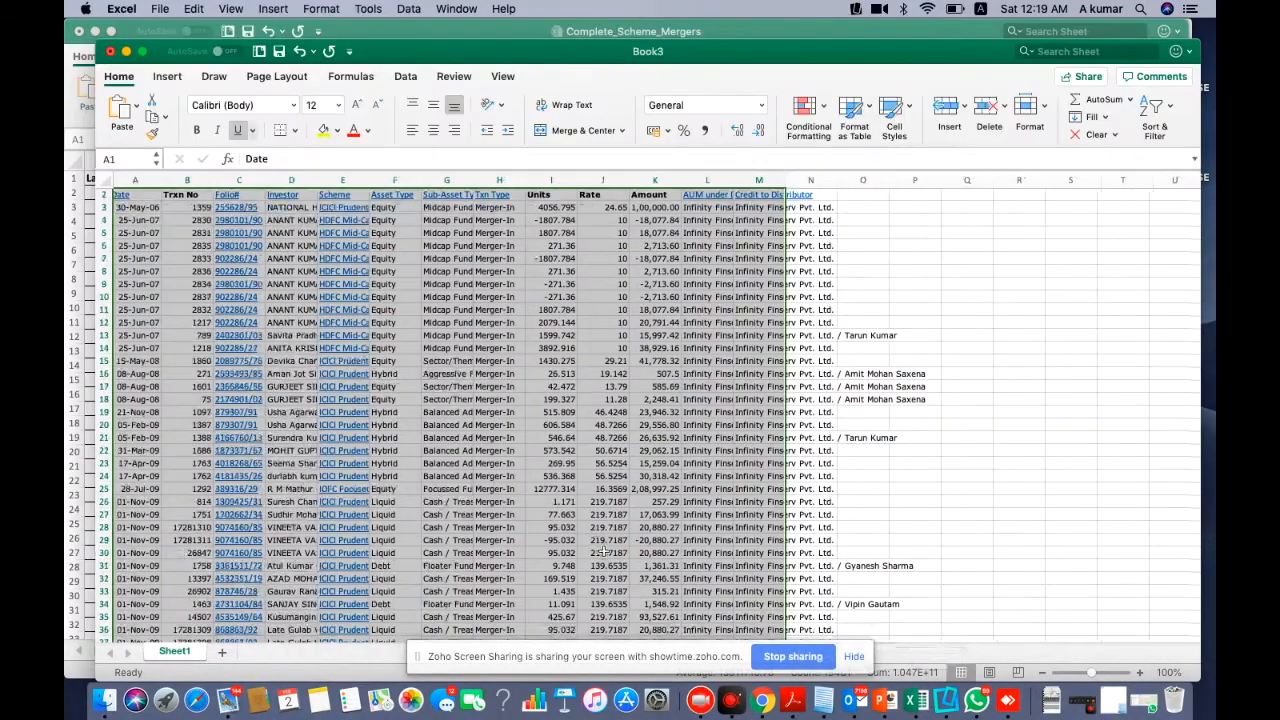
pyautogui.scroll(-20, 604, 553)
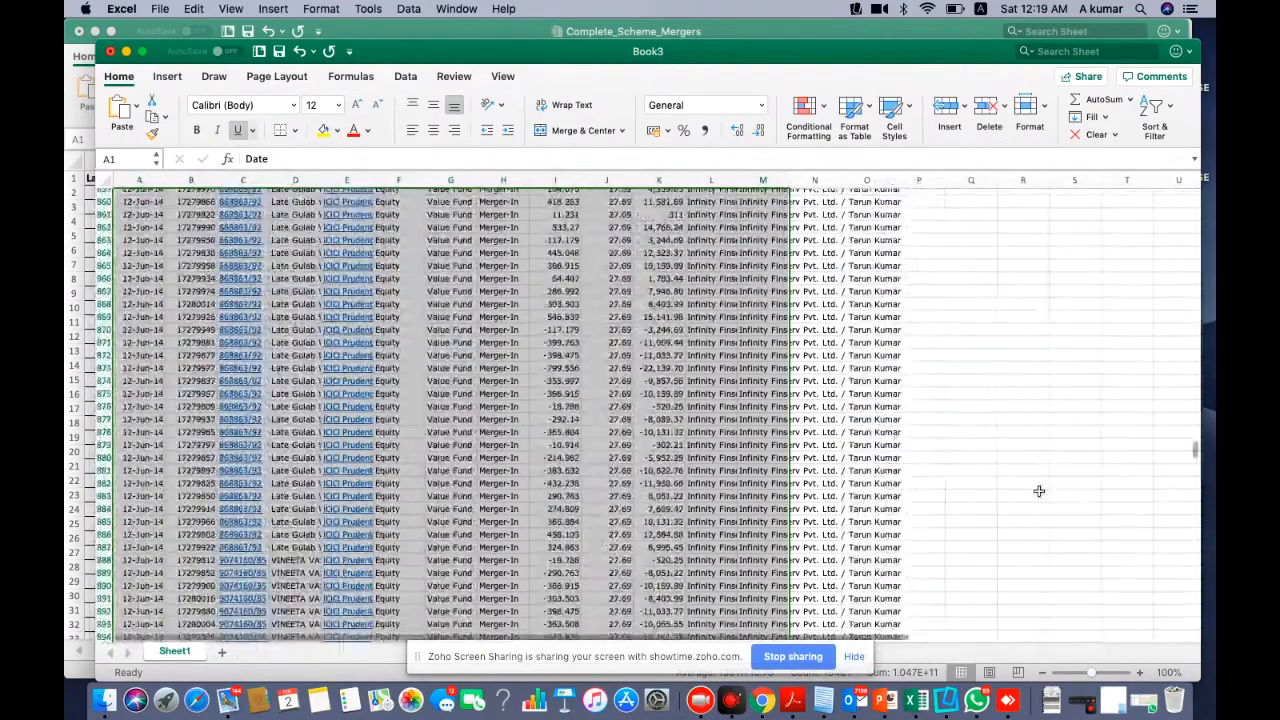
pyautogui.scroll(20, 573, 537)
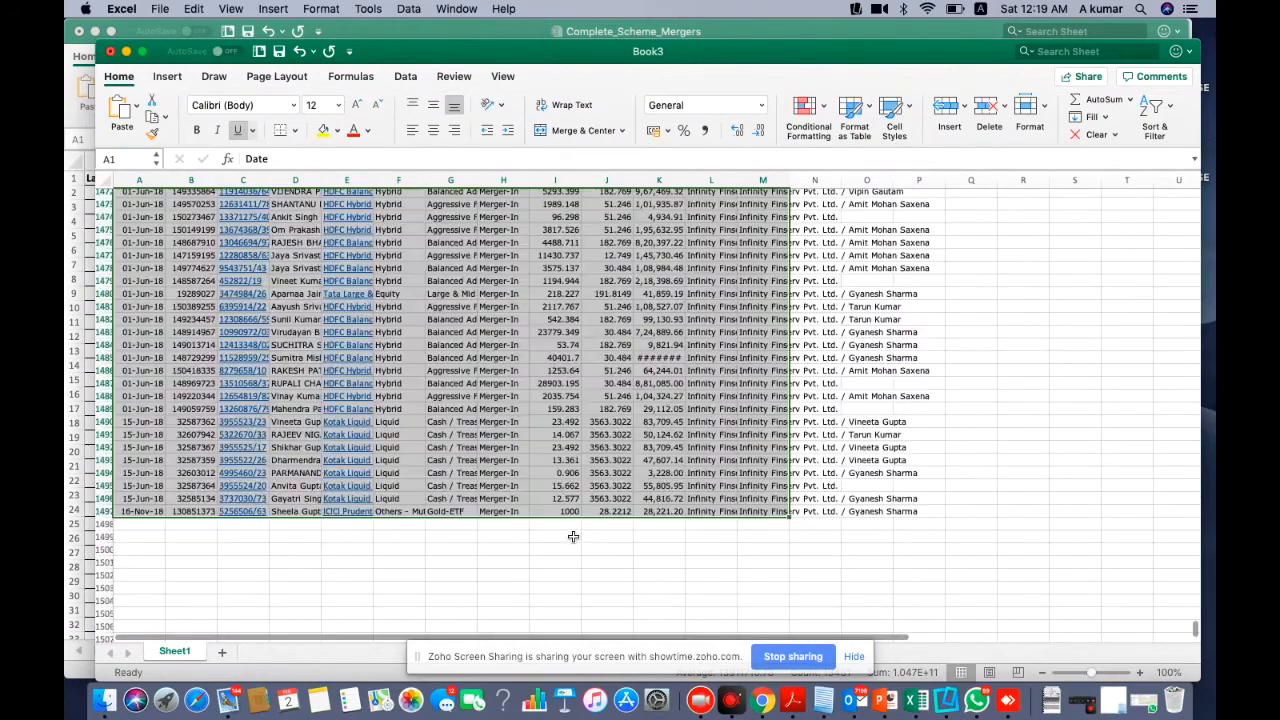
pyautogui.scroll(-20, 572, 537)
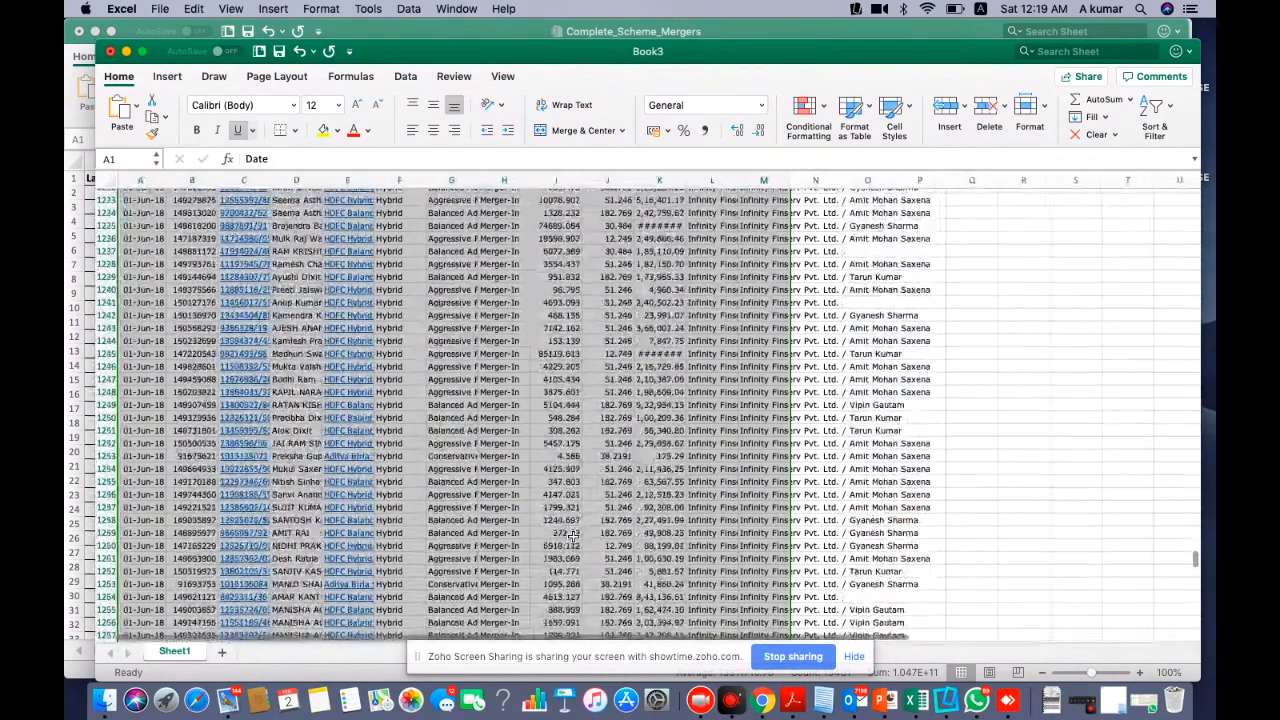
pyautogui.scroll(-20, 573, 537)
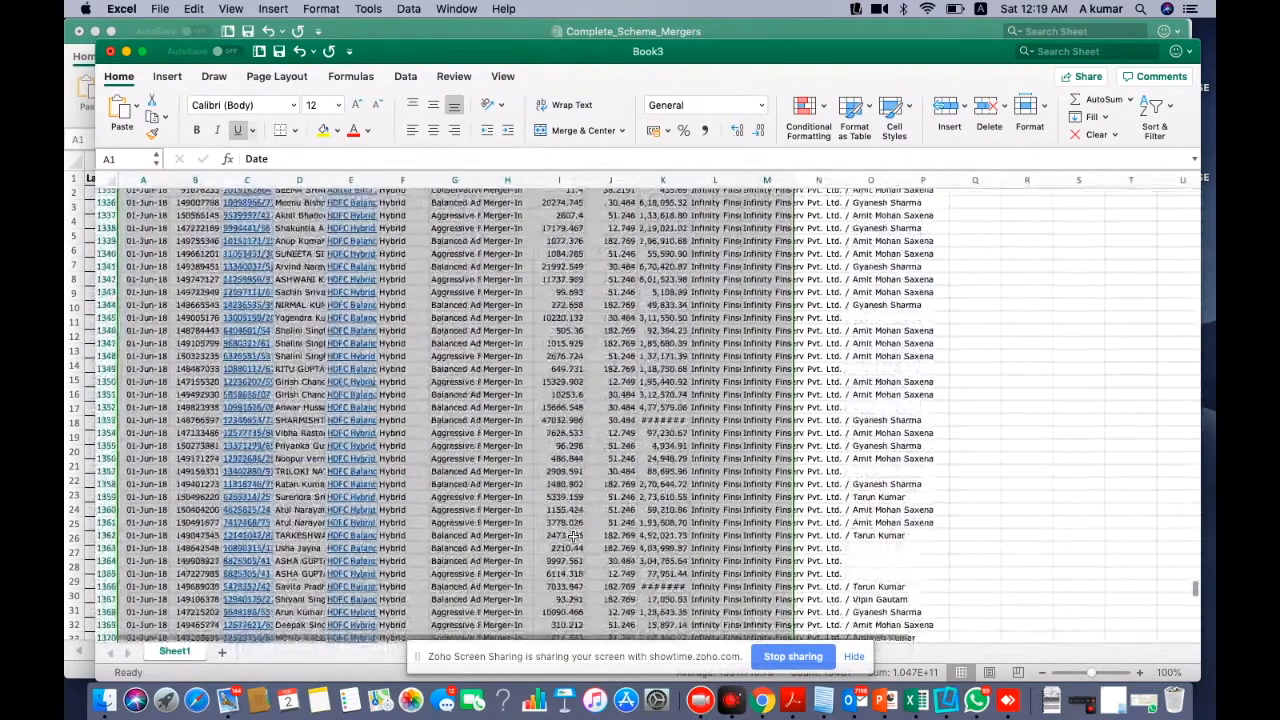
pyautogui.scroll(-10, 572, 537)
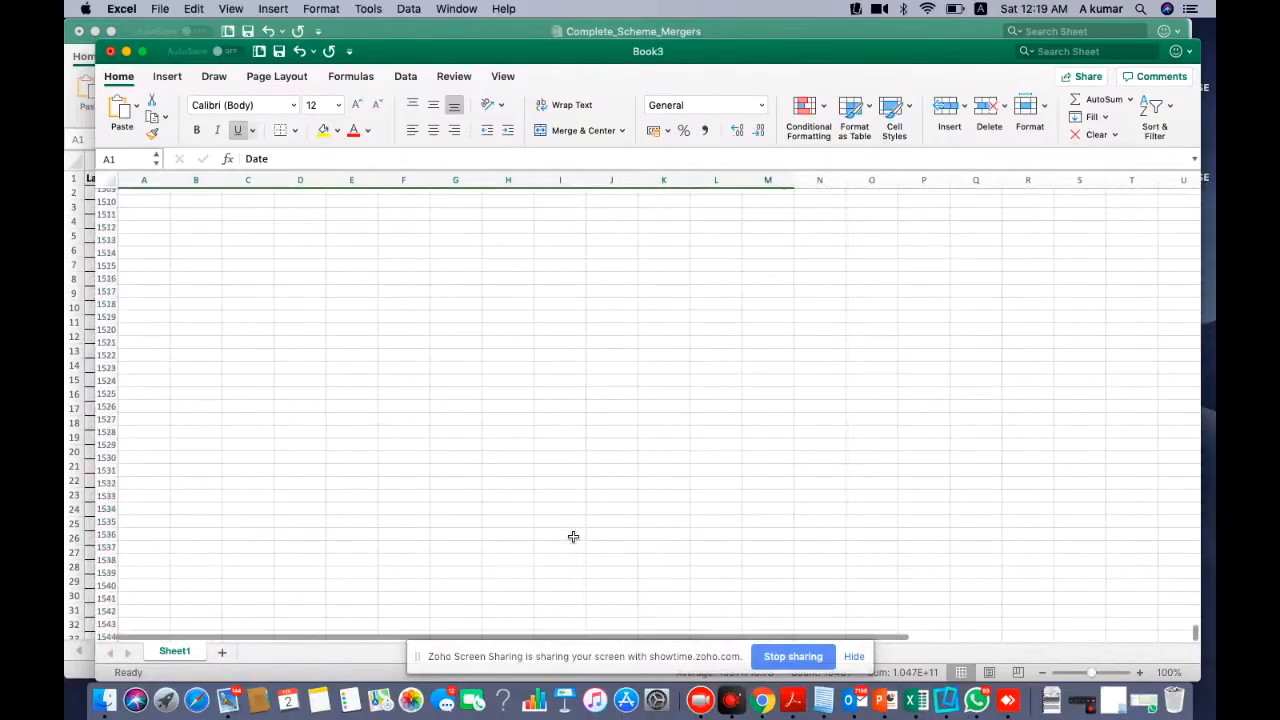
pyautogui.moveTo(138, 394); pyautogui.dragTo(149, 411)
pyautogui.click(147, 414)
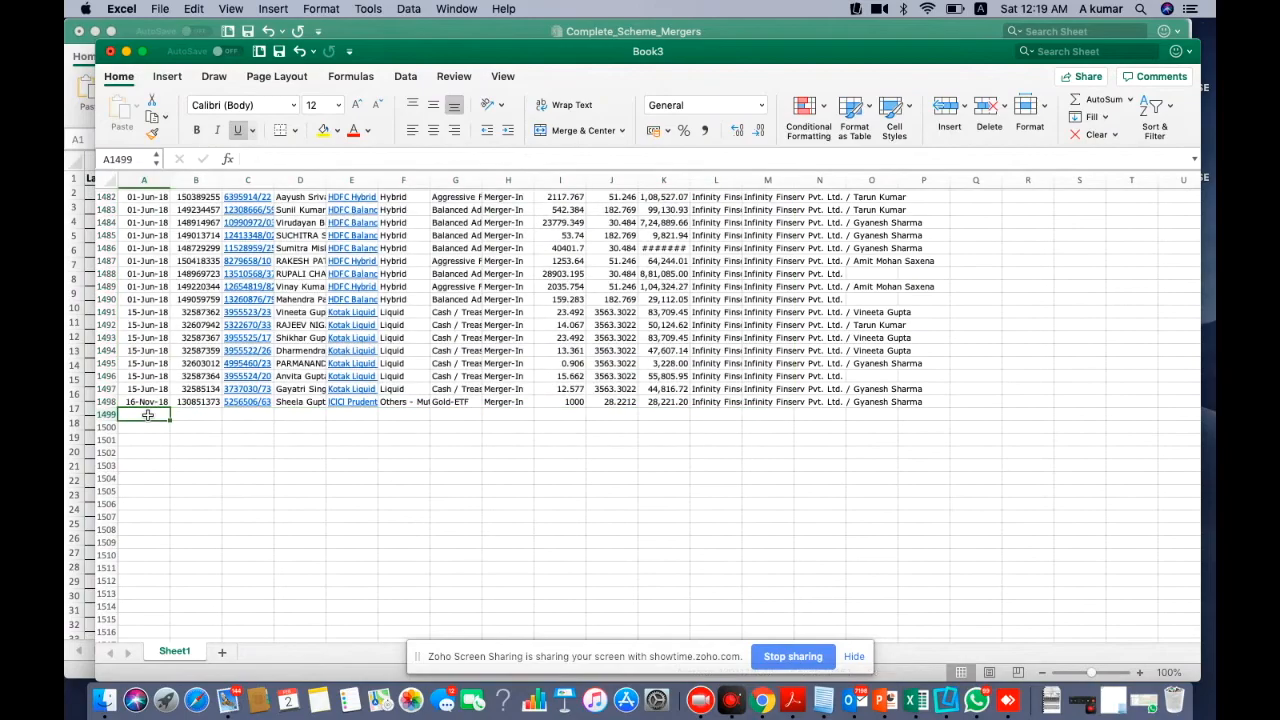
pyautogui.scroll(-1, 150, 390)
pyautogui.press('super+v')
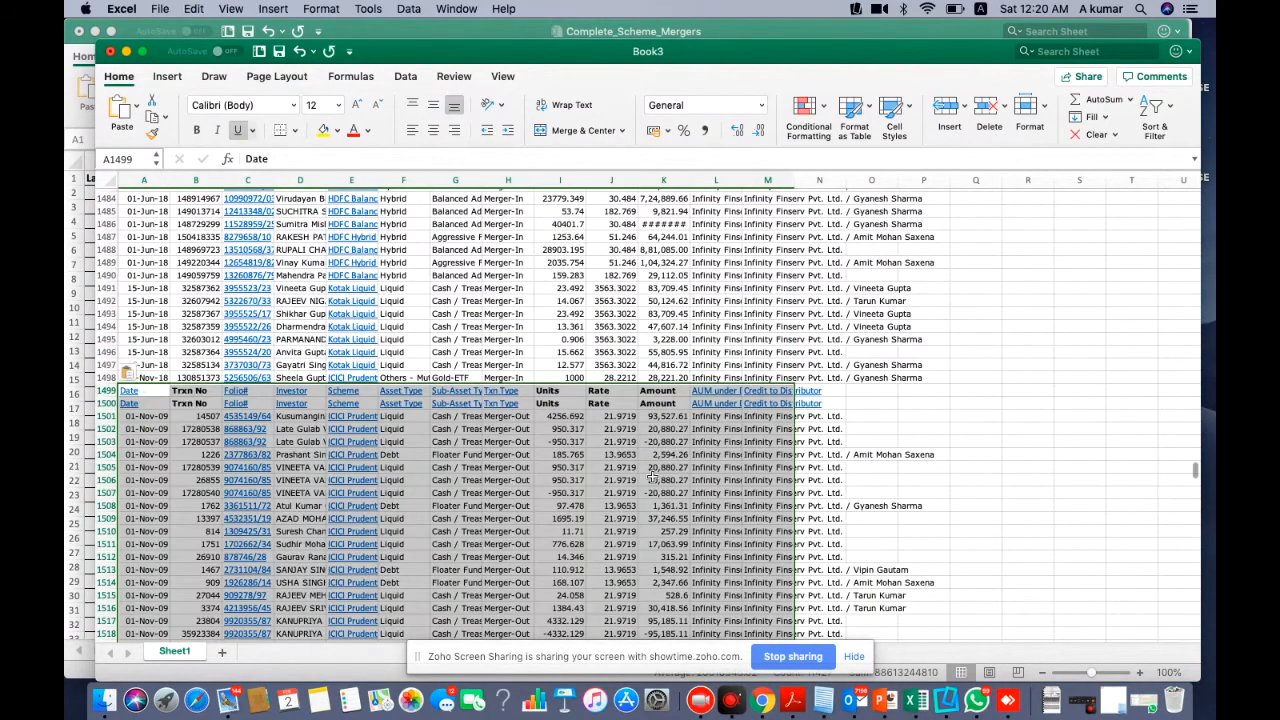
# Delete the two pasted header rows at 1499:1500
pyautogui.moveTo(102, 391); pyautogui.dragTo(102, 402)
pyautogui.rightClick(104, 396)
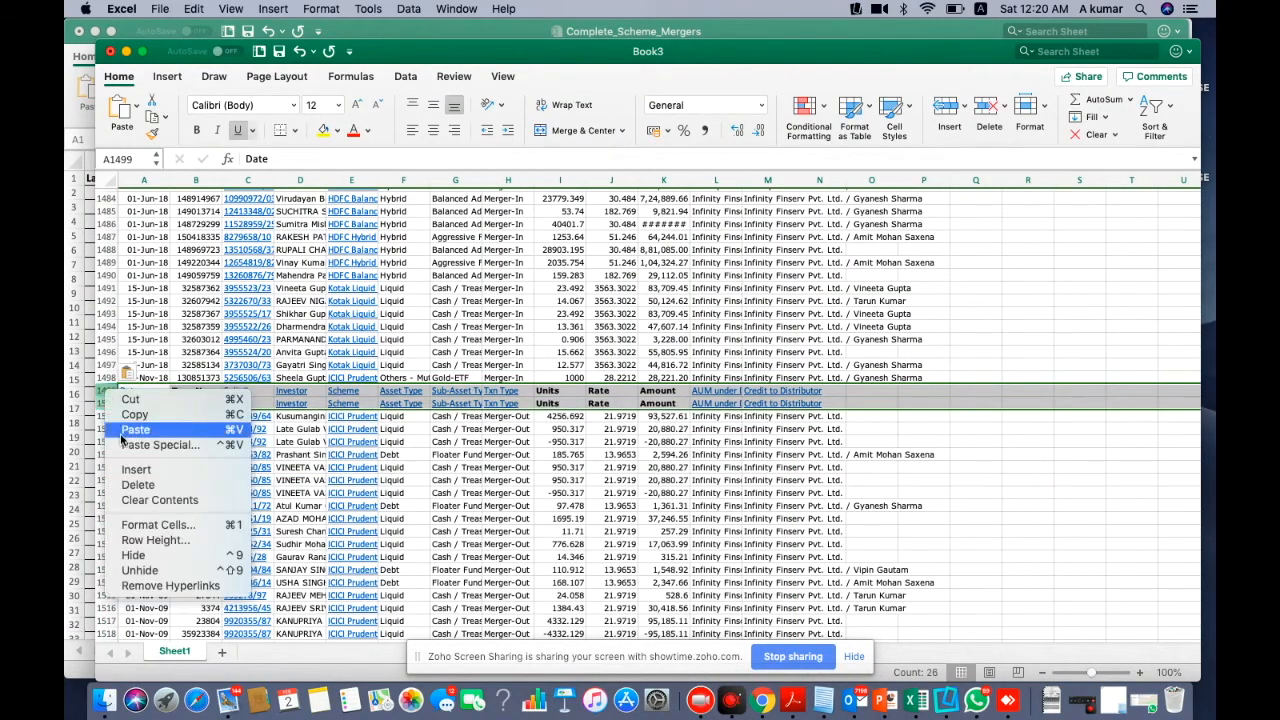
pyautogui.click(190, 474)
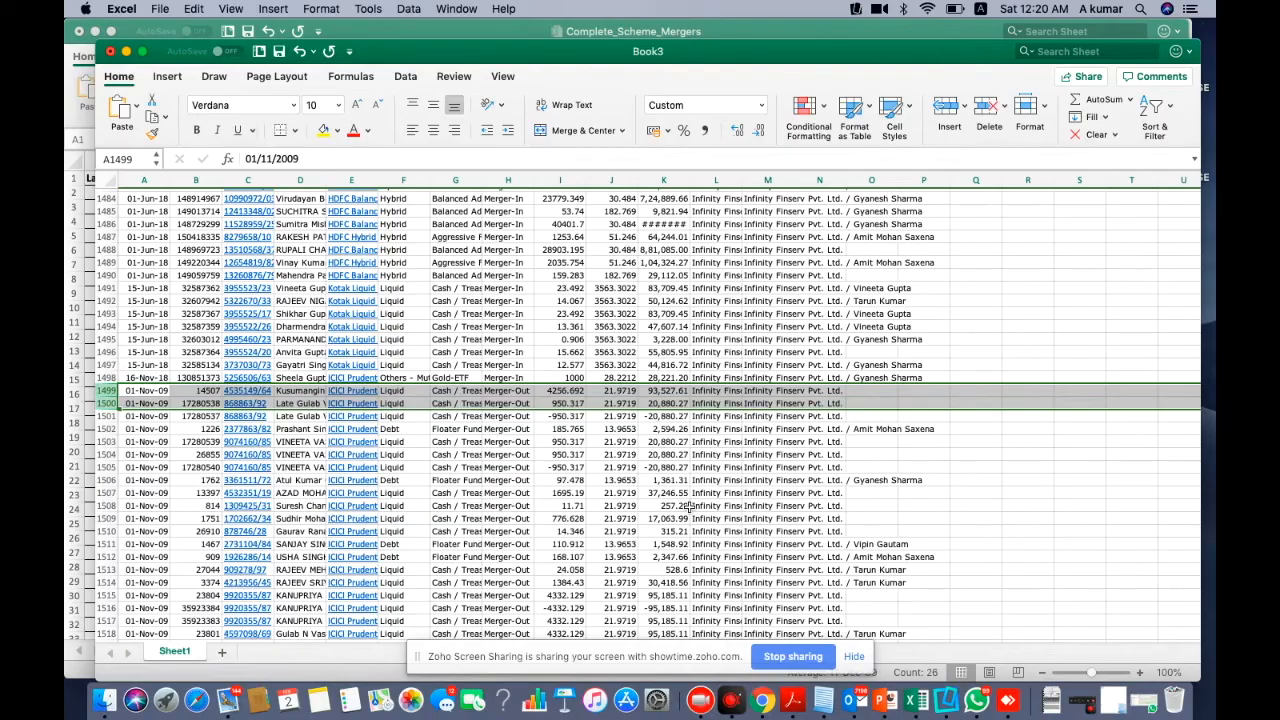
pyautogui.click(690, 508)
pyautogui.scroll(20, 690, 509)
# Delete the blank row 1 and duplicate header row so column titles start in row 1
pyautogui.scroll(20, 690, 508)
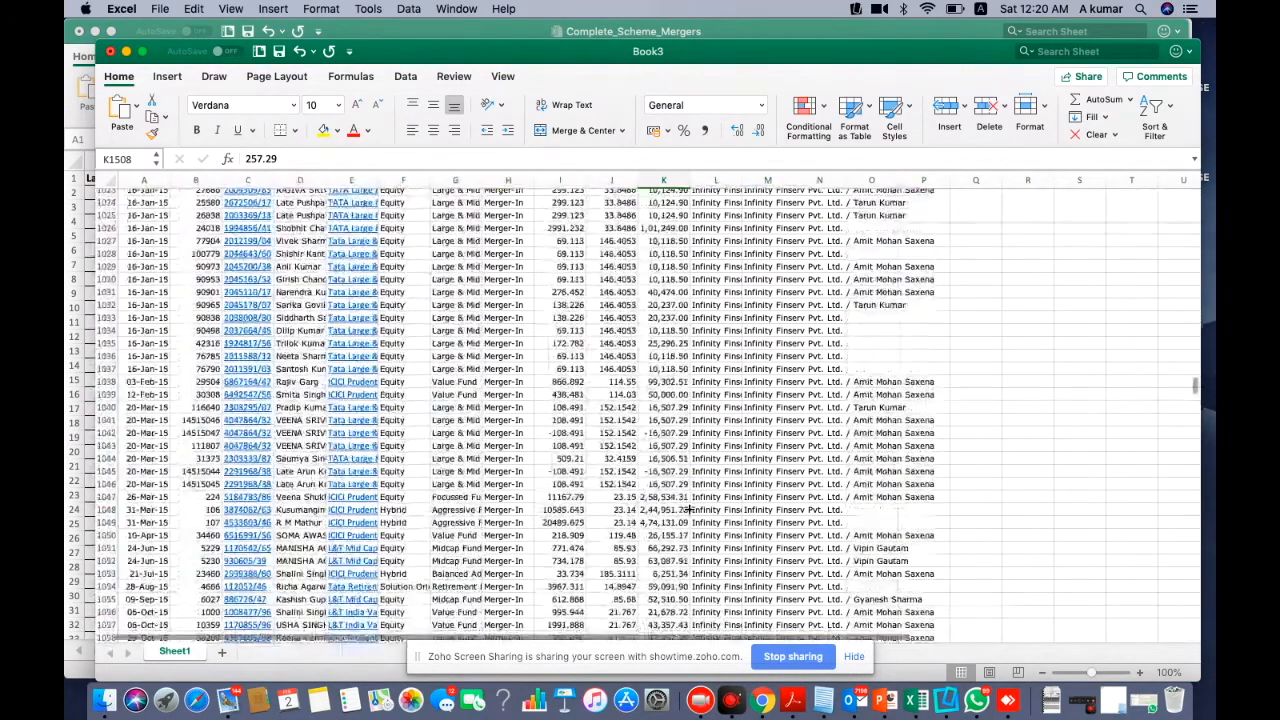
pyautogui.scroll(15, 689, 529)
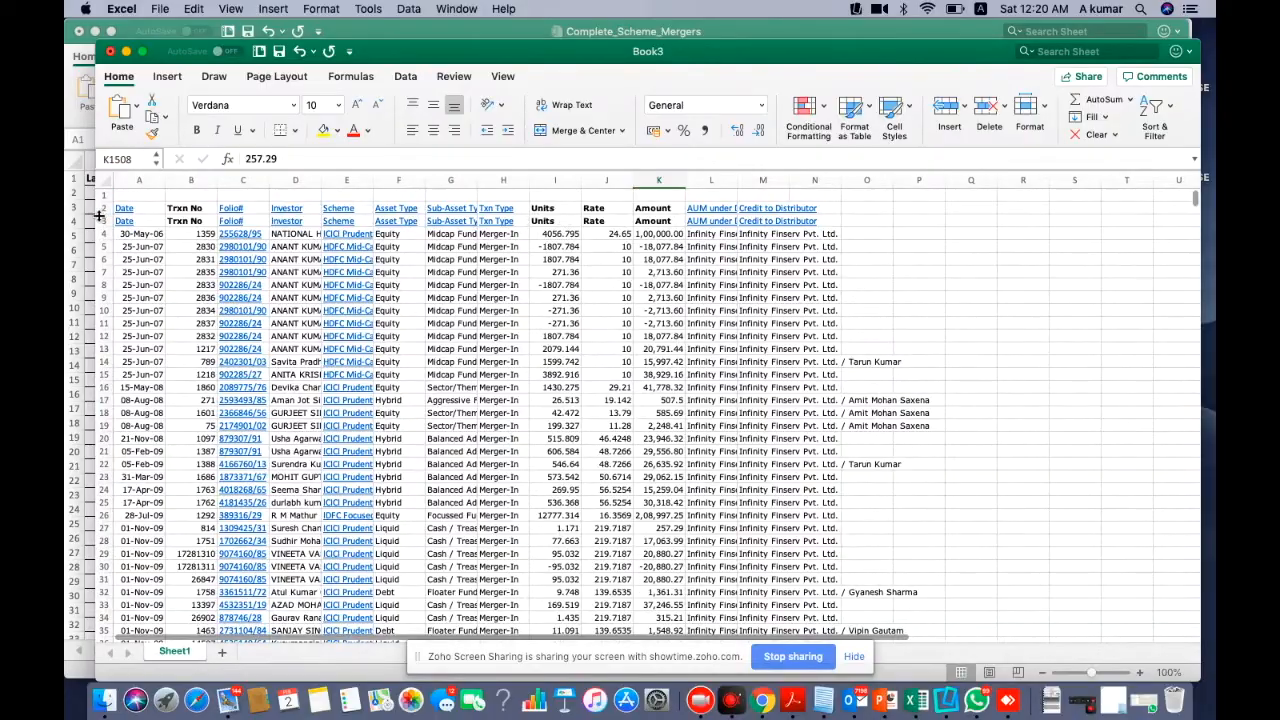
pyautogui.click(103, 196)
pyautogui.moveTo(103, 196)
pyautogui.mouseDown()
pyautogui.moveTo(103, 212)
pyautogui.moveTo(102, 201)
pyautogui.mouseUp()
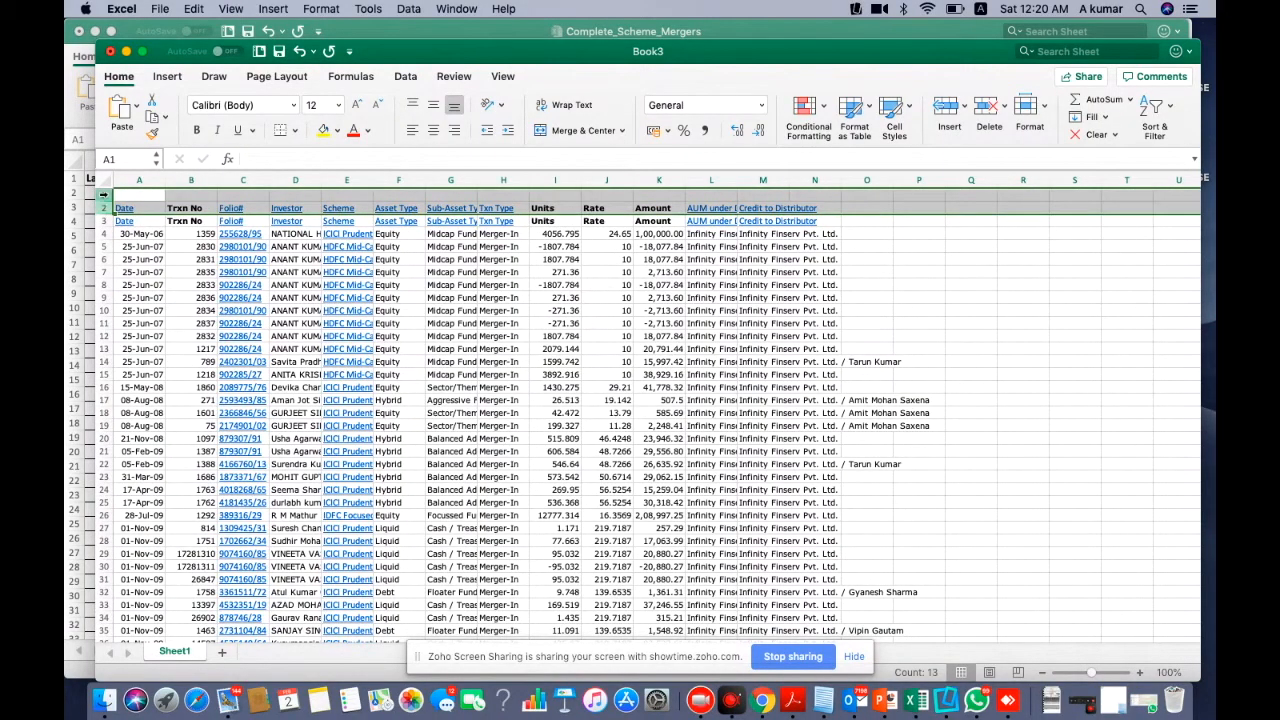
pyautogui.rightClick(103, 195)
pyautogui.click(129, 289)
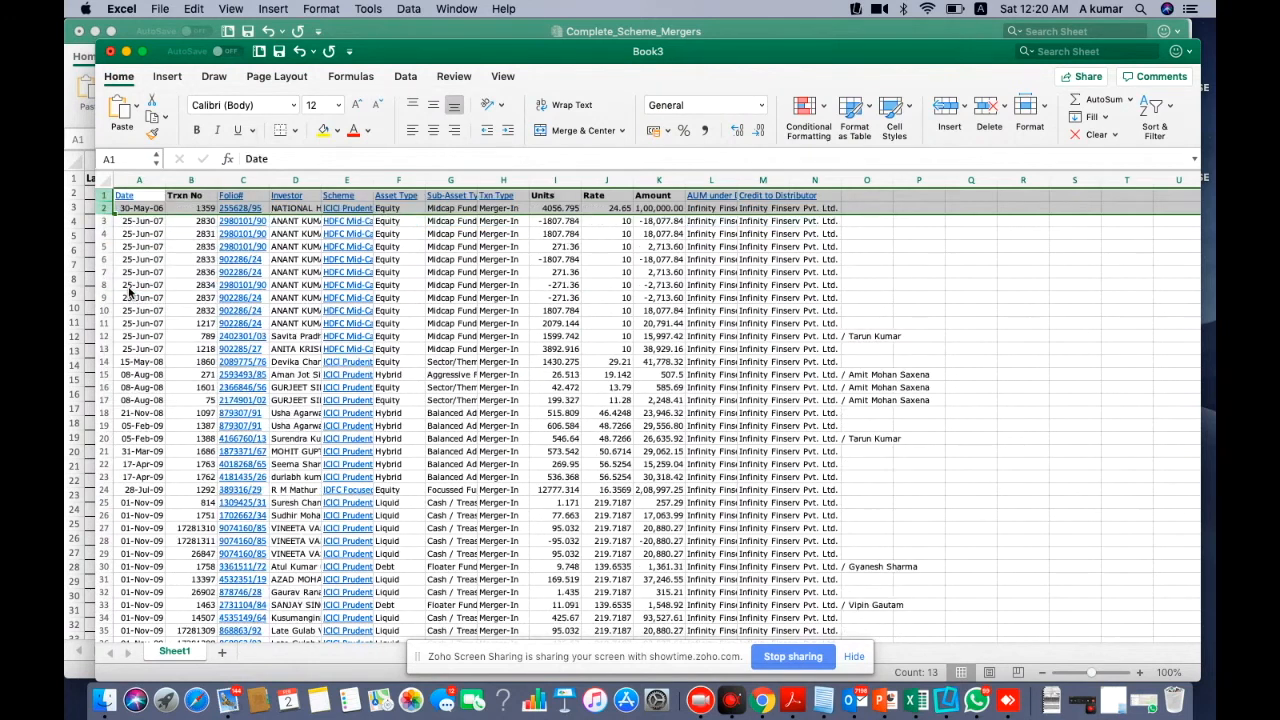
# Apply filter drop-downs to the header row via Sort & Filter > Filter
pyautogui.click(190, 195)
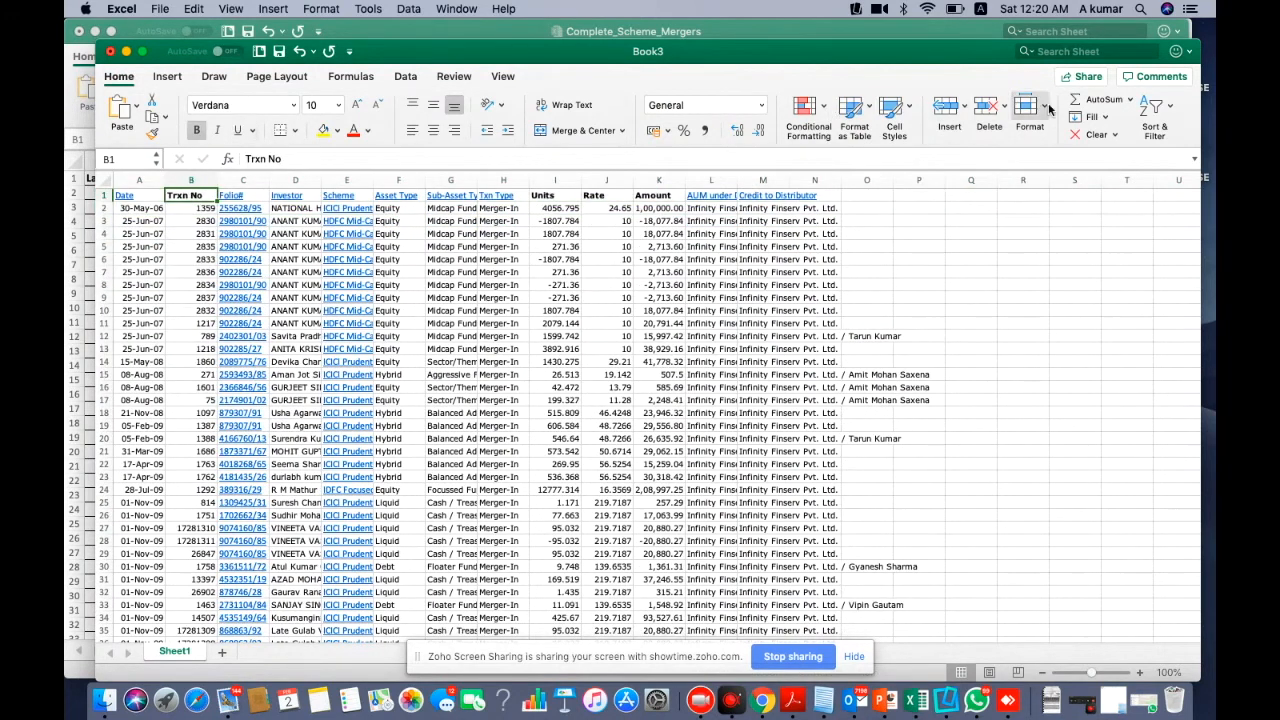
pyautogui.click(1159, 118)
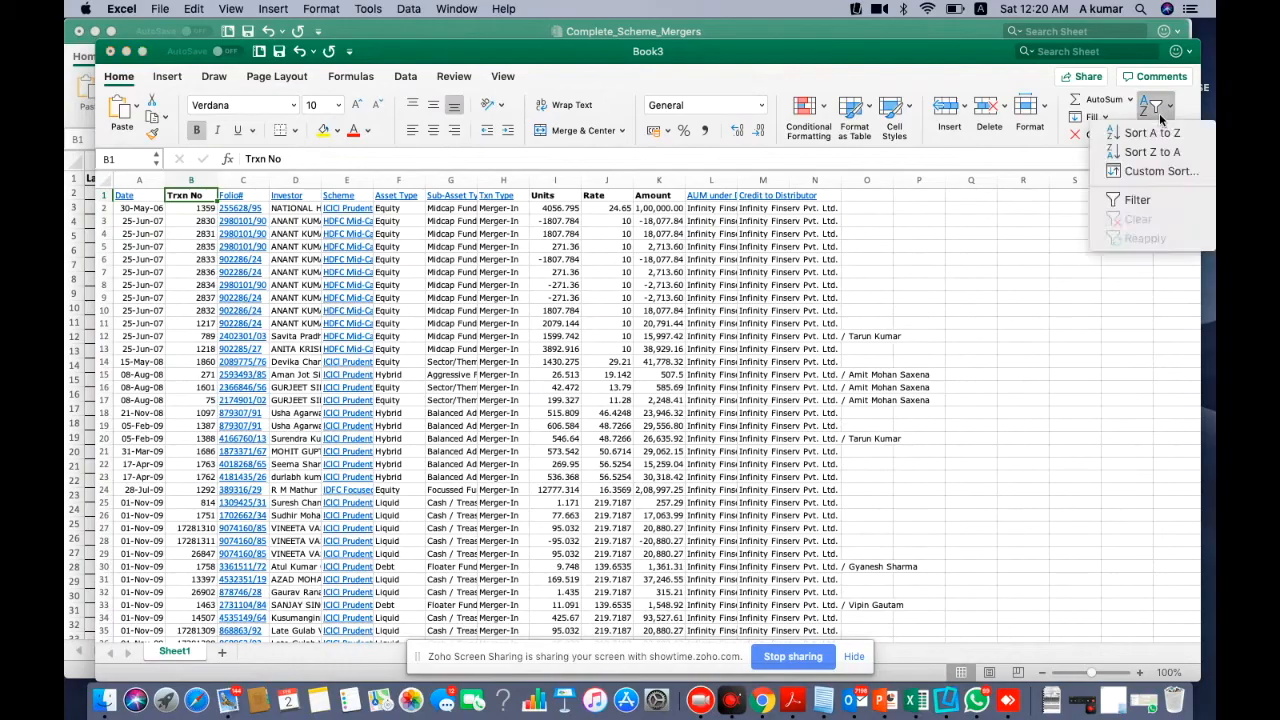
pyautogui.click(1139, 200)
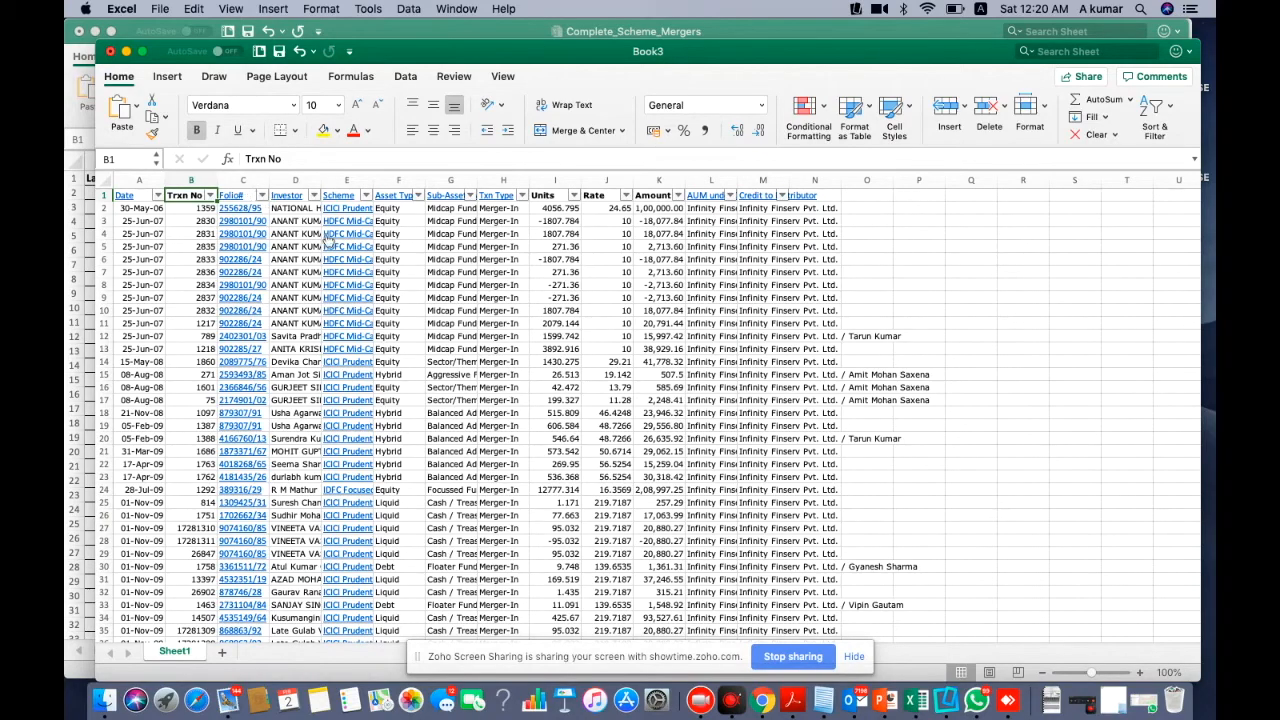
pyautogui.click(232, 196)
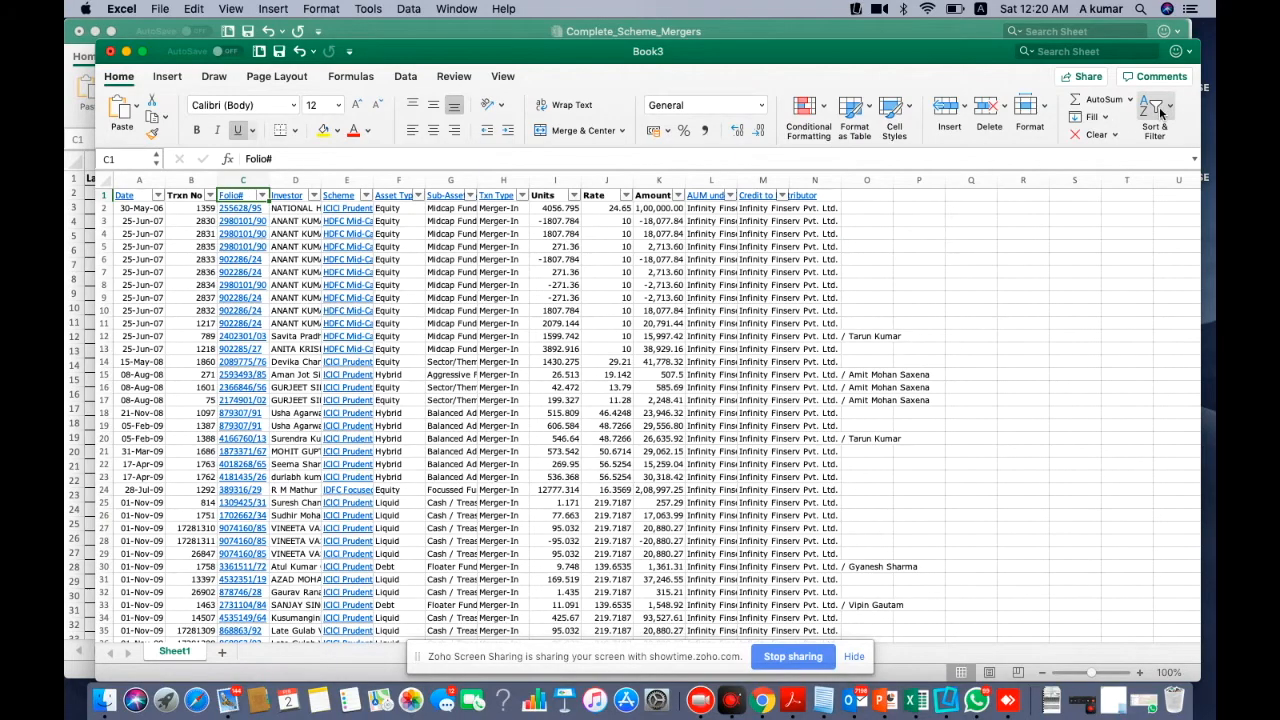
# Sort all merger rows by Folio# in descending order
pyautogui.click(262, 196)
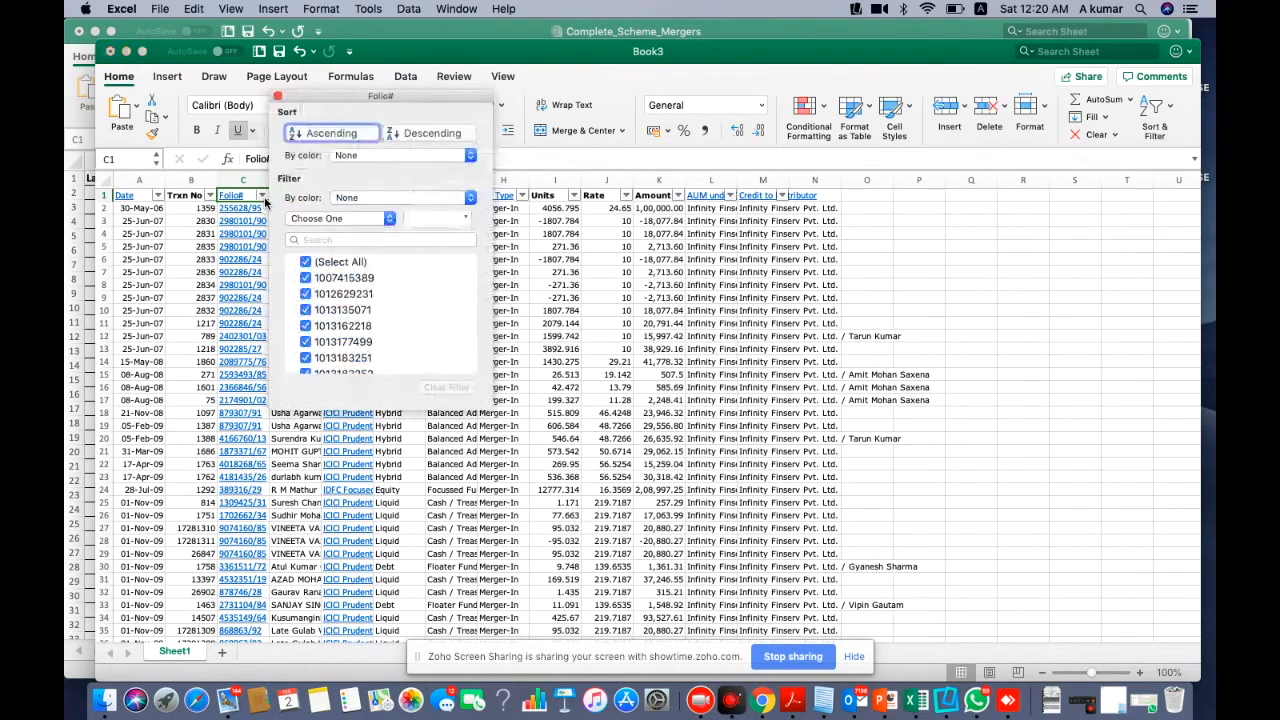
pyautogui.click(414, 132)
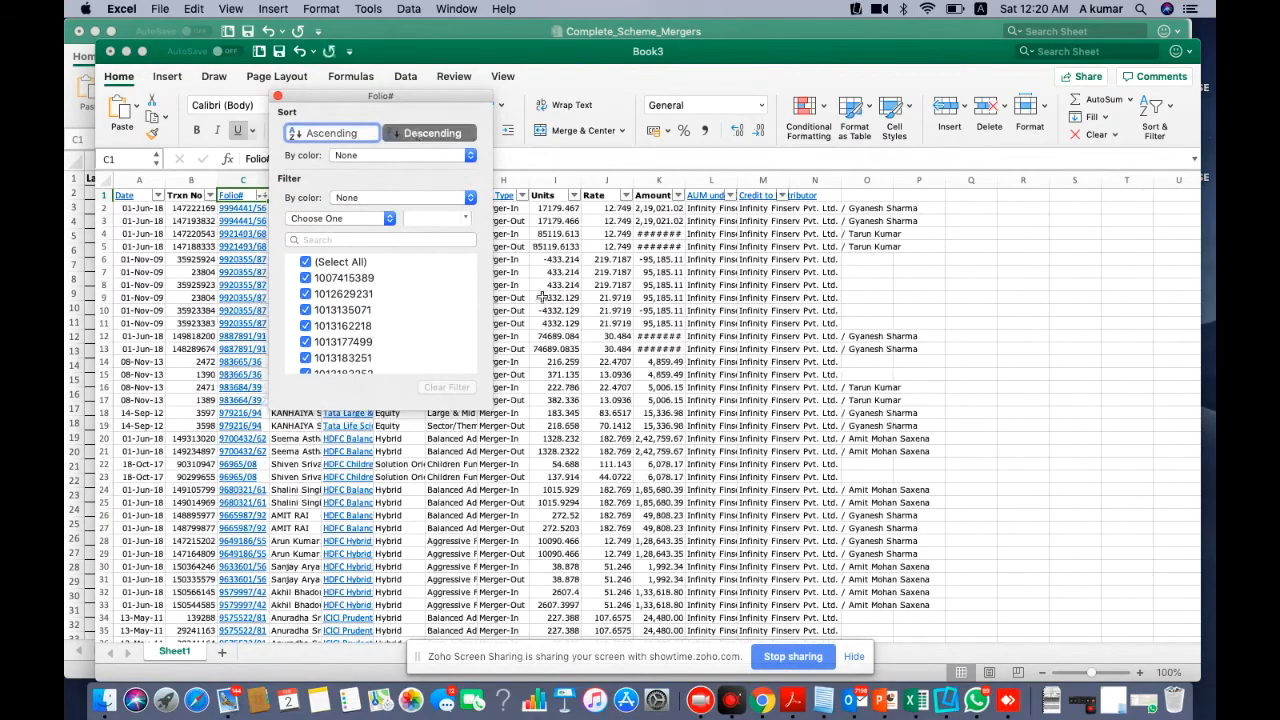
pyautogui.click(545, 301)
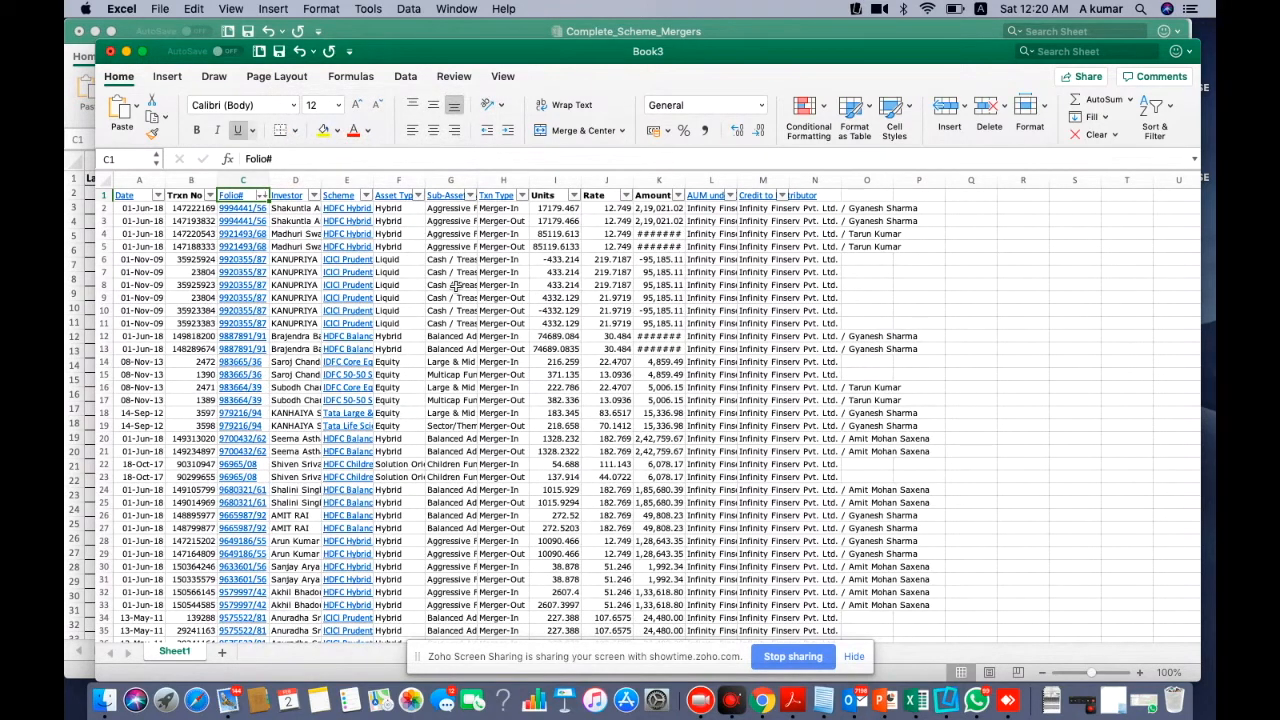
# Widen the Scheme column to 20.67 and inspect the Merger-In/Out pair in rows 2–3
pyautogui.moveTo(373, 180); pyautogui.dragTo(478, 175)
pyautogui.moveTo(103, 208); pyautogui.dragTo(101, 218)
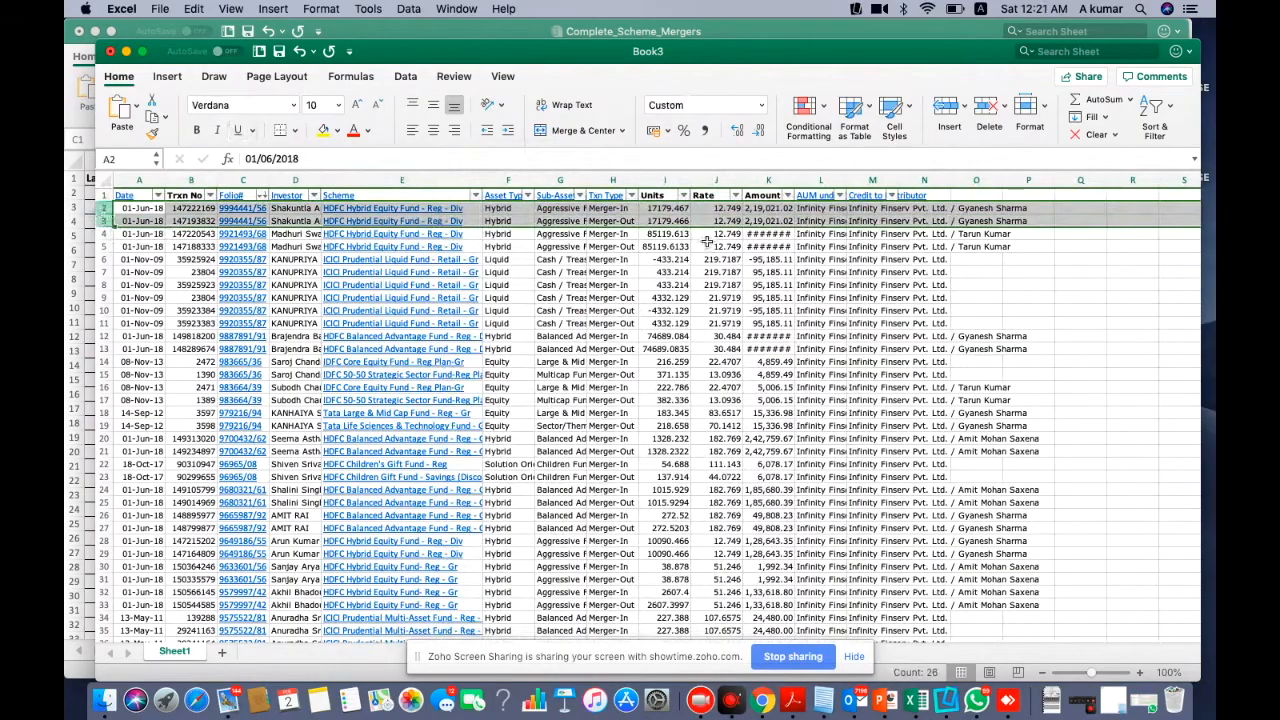
pyautogui.click(620, 220)
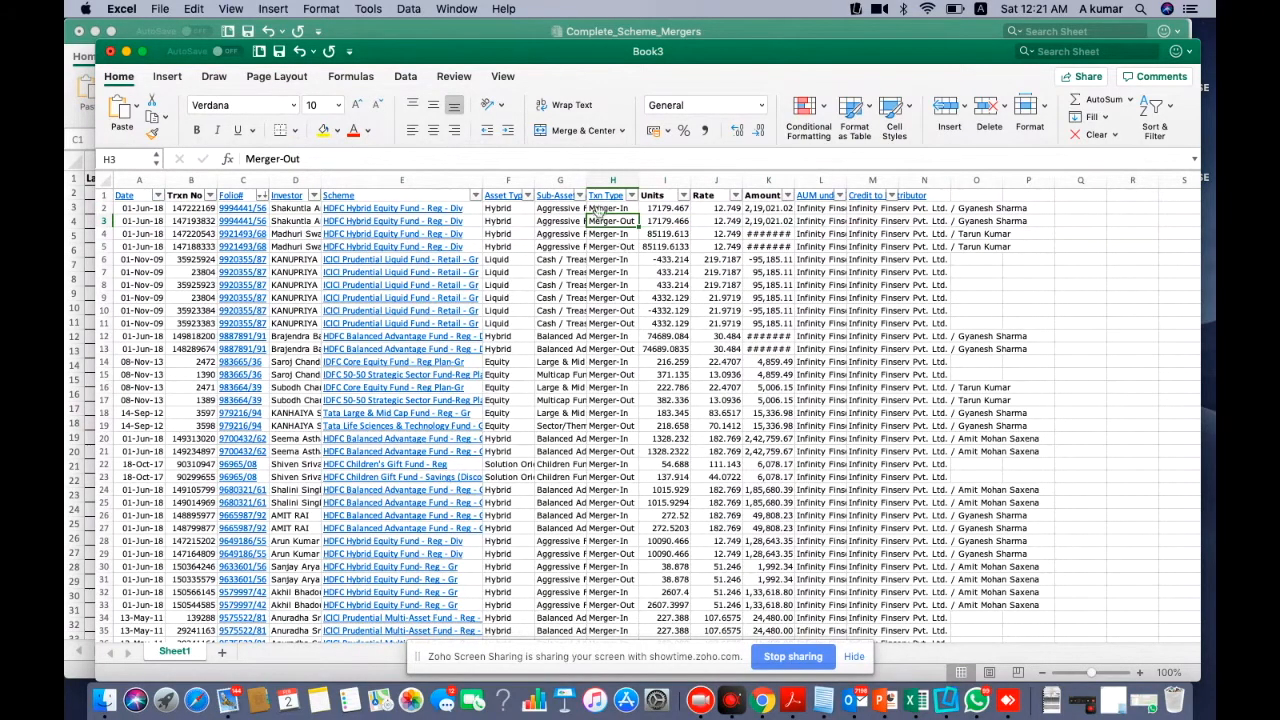
# Compare the Rate values of the rows 2–3 pair, then select the rows 14–15 pair
pyautogui.click(104, 208)
pyautogui.moveTo(104, 208); pyautogui.dragTo(104, 218)
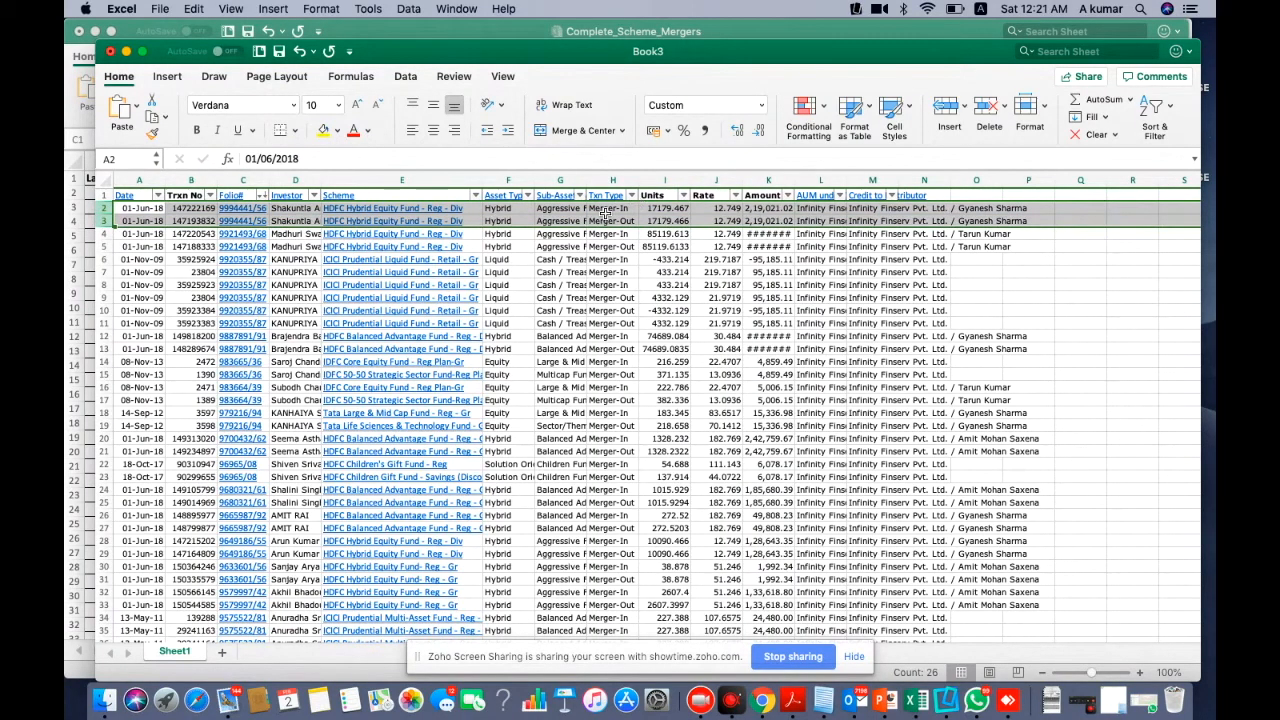
pyautogui.click(706, 209)
pyautogui.moveTo(708, 195); pyautogui.dragTo(727, 218)
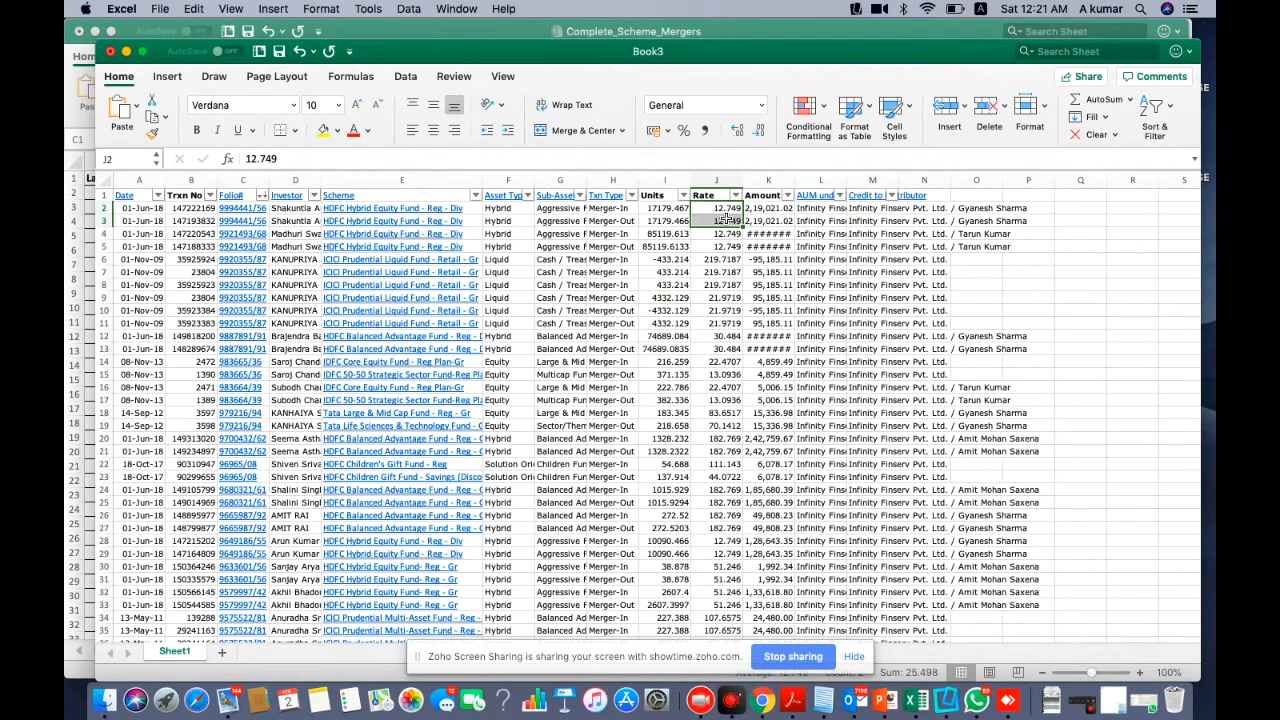
pyautogui.click(727, 208)
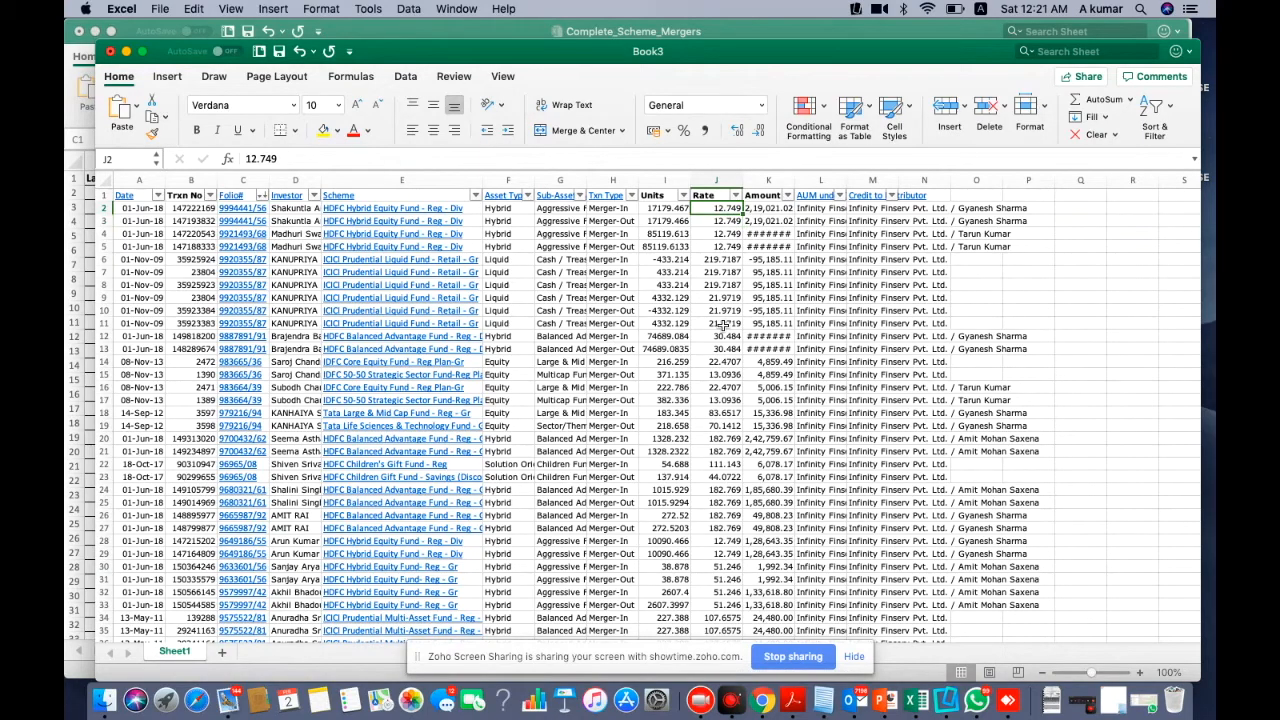
pyautogui.moveTo(104, 361); pyautogui.dragTo(360, 374)
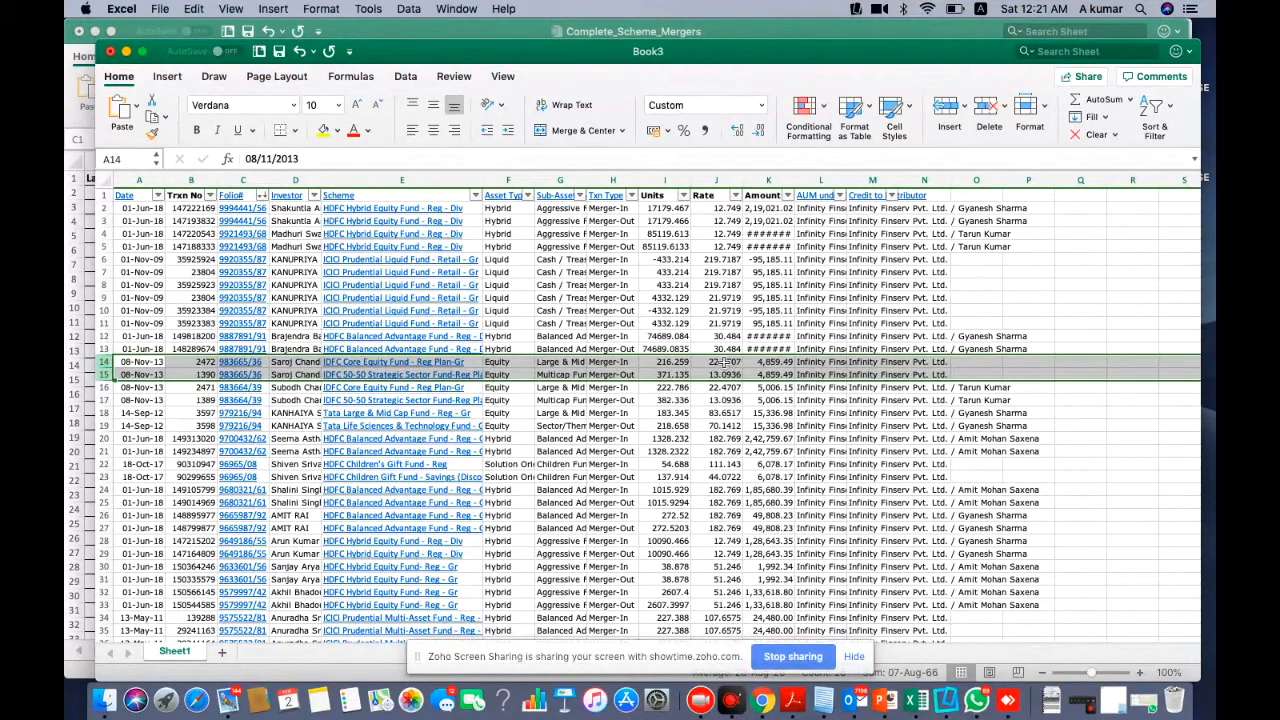
# Select A14:N15, the IDFC Merger-In/Out pair at 4,859.49, and copy it
pyautogui.moveTo(727, 363); pyautogui.dragTo(724, 370)
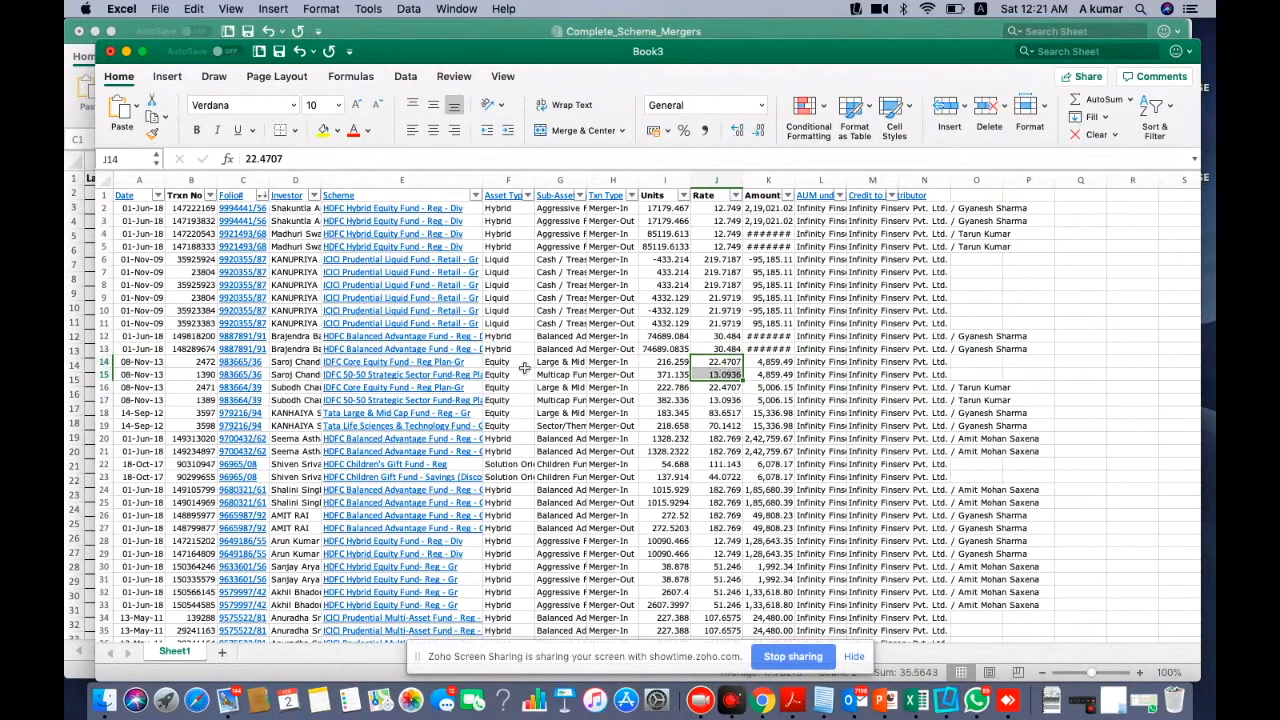
pyautogui.click(140, 362)
pyautogui.moveTo(140, 362); pyautogui.dragTo(969, 376)
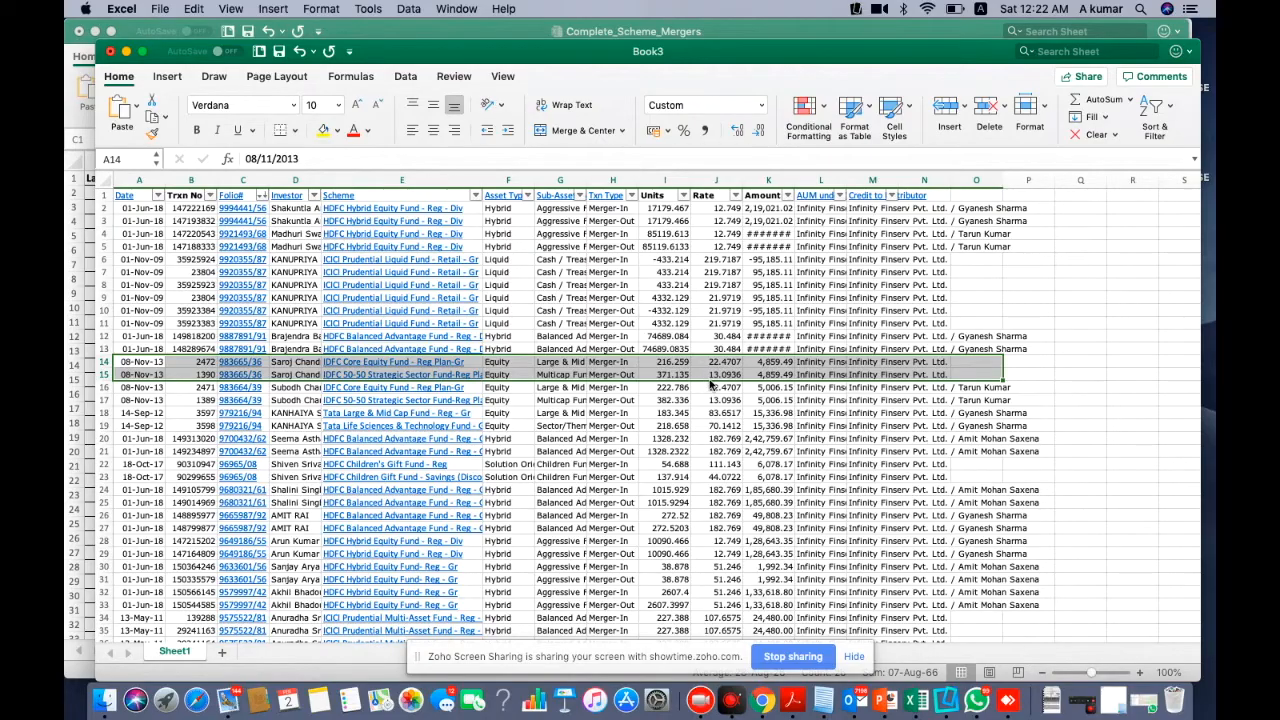
pyautogui.click(190, 425)
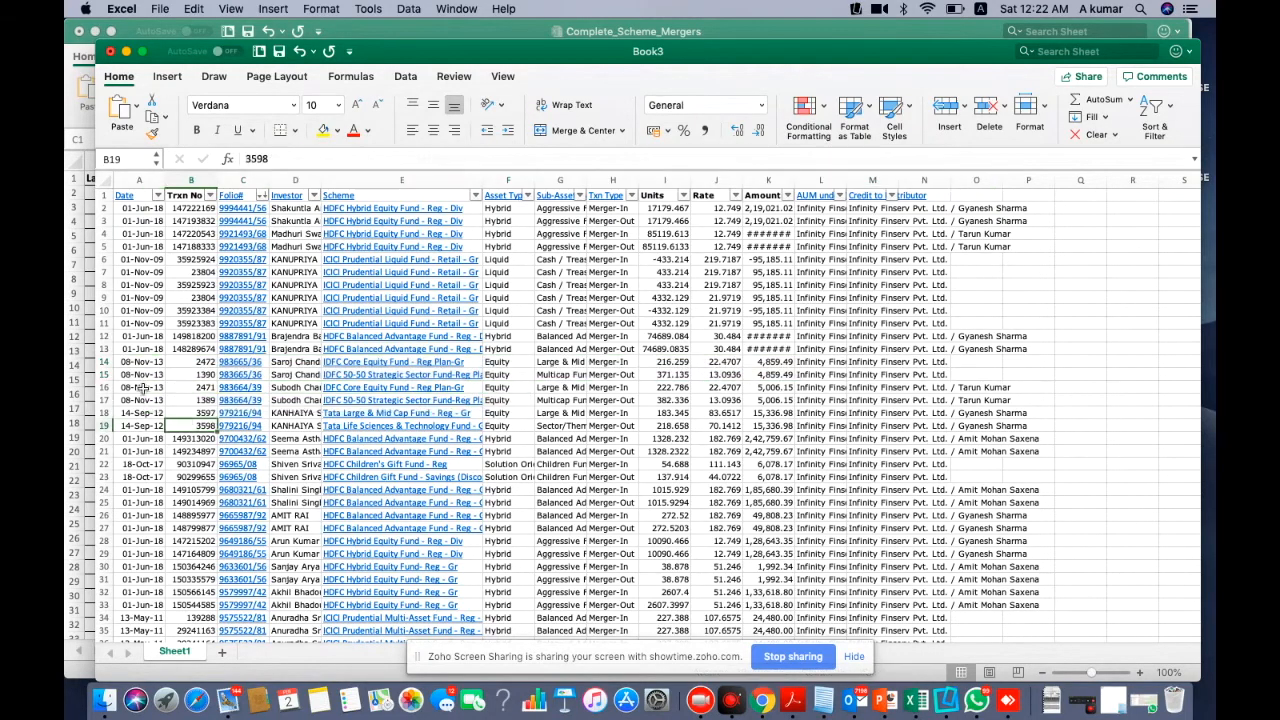
pyautogui.moveTo(136, 366); pyautogui.dragTo(925, 373)
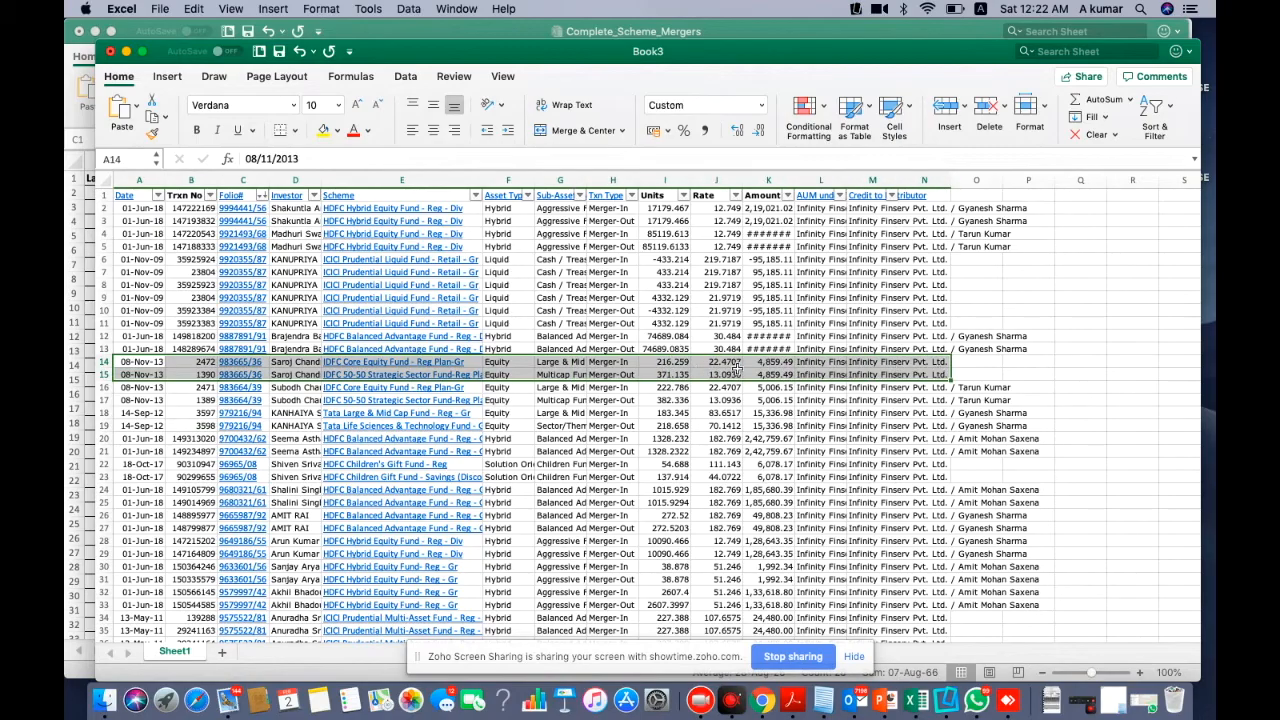
pyautogui.press('super+c')
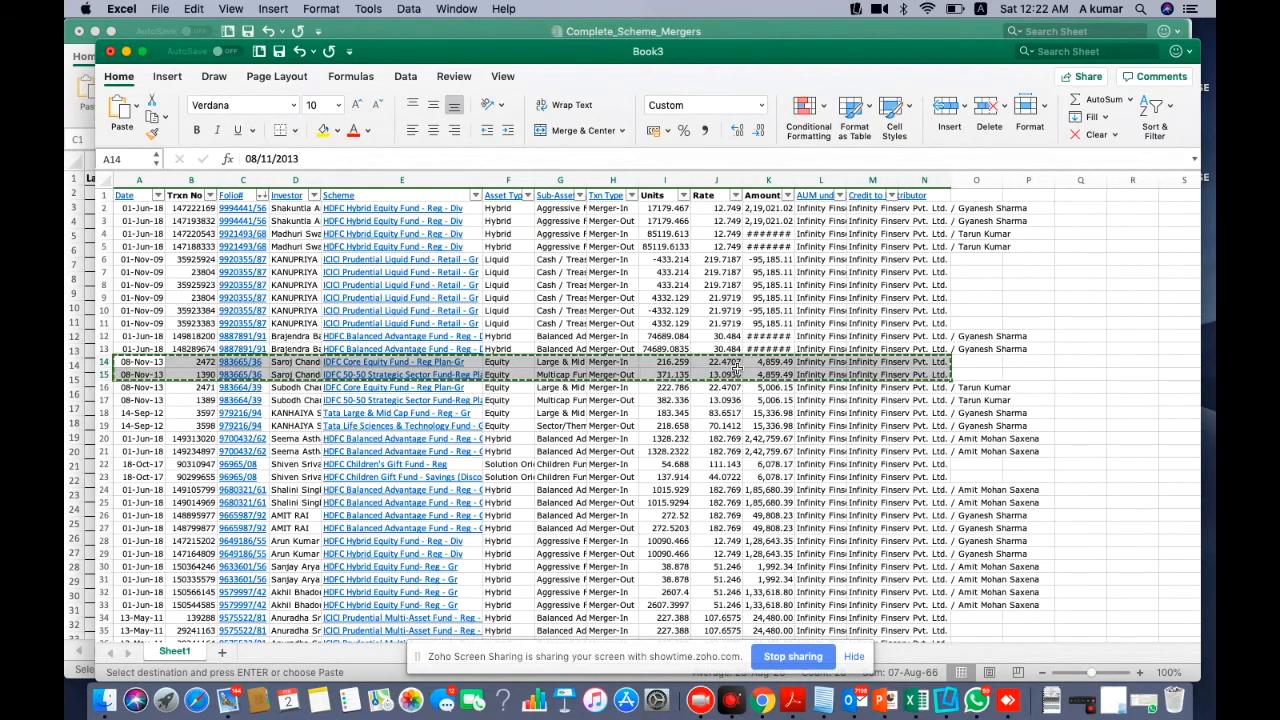
# Start a new Outlook email and paste the two copied merger rows into its body
pyautogui.click(858, 700)
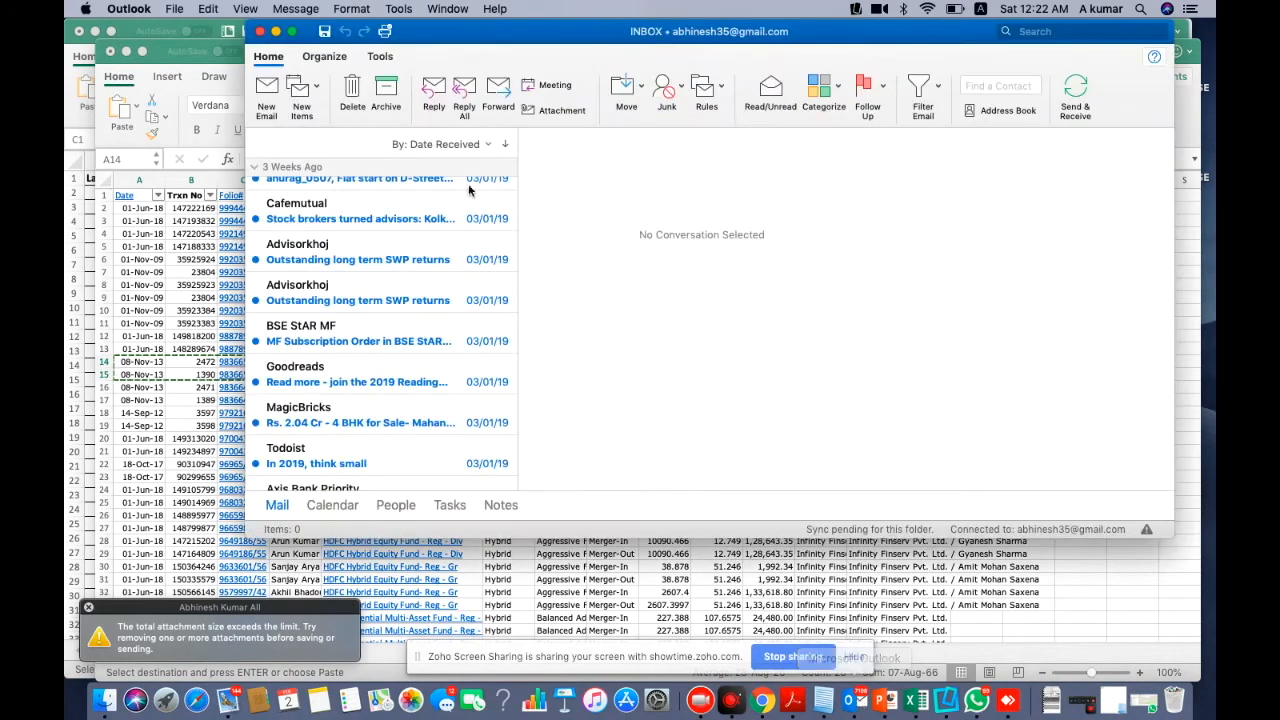
pyautogui.click(268, 90)
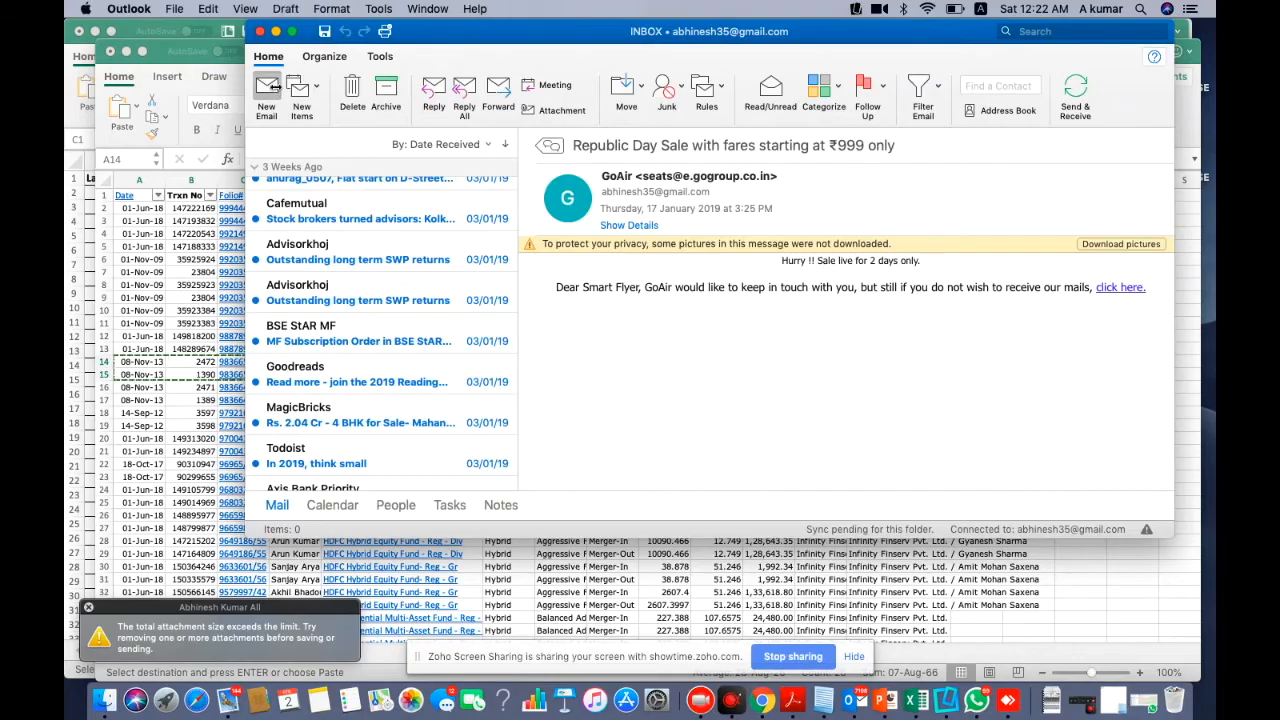
pyautogui.click(343, 287)
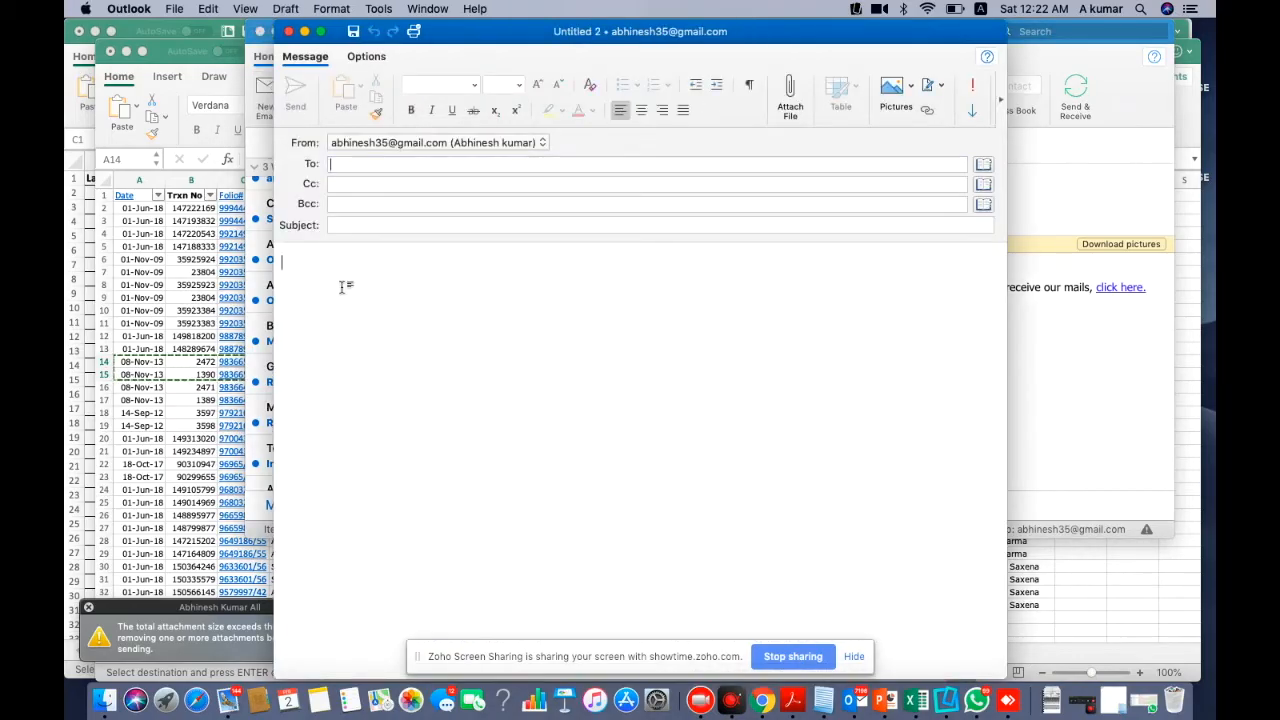
pyautogui.press('super+v')
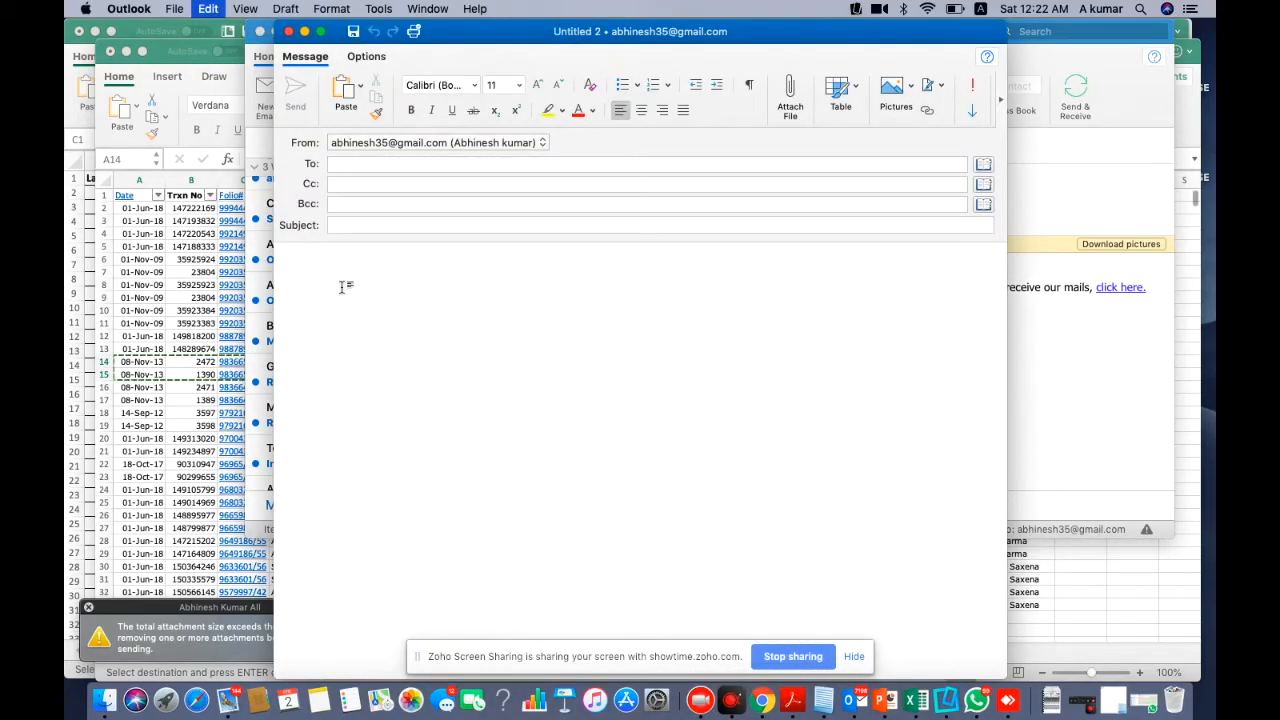
# Address it to FinnSys Academy with subject 'Fix my merger error' and send it
pyautogui.click(344, 168)
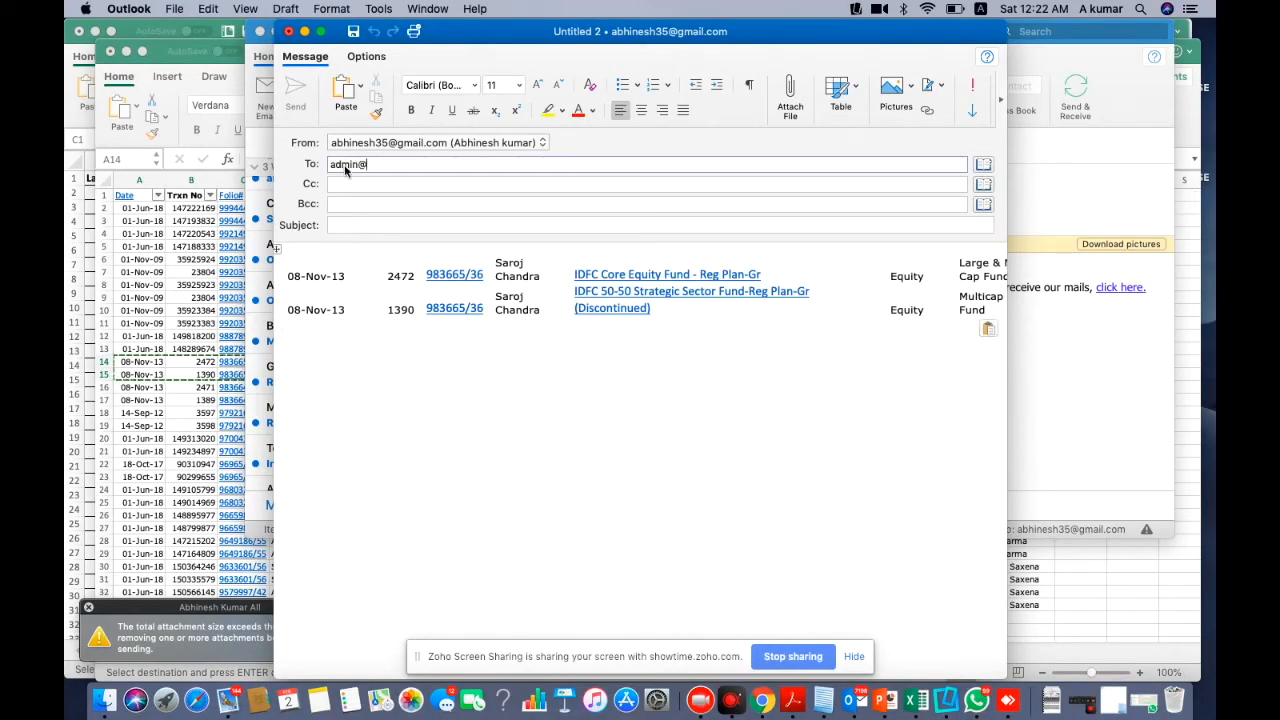
pyautogui.press('Return')
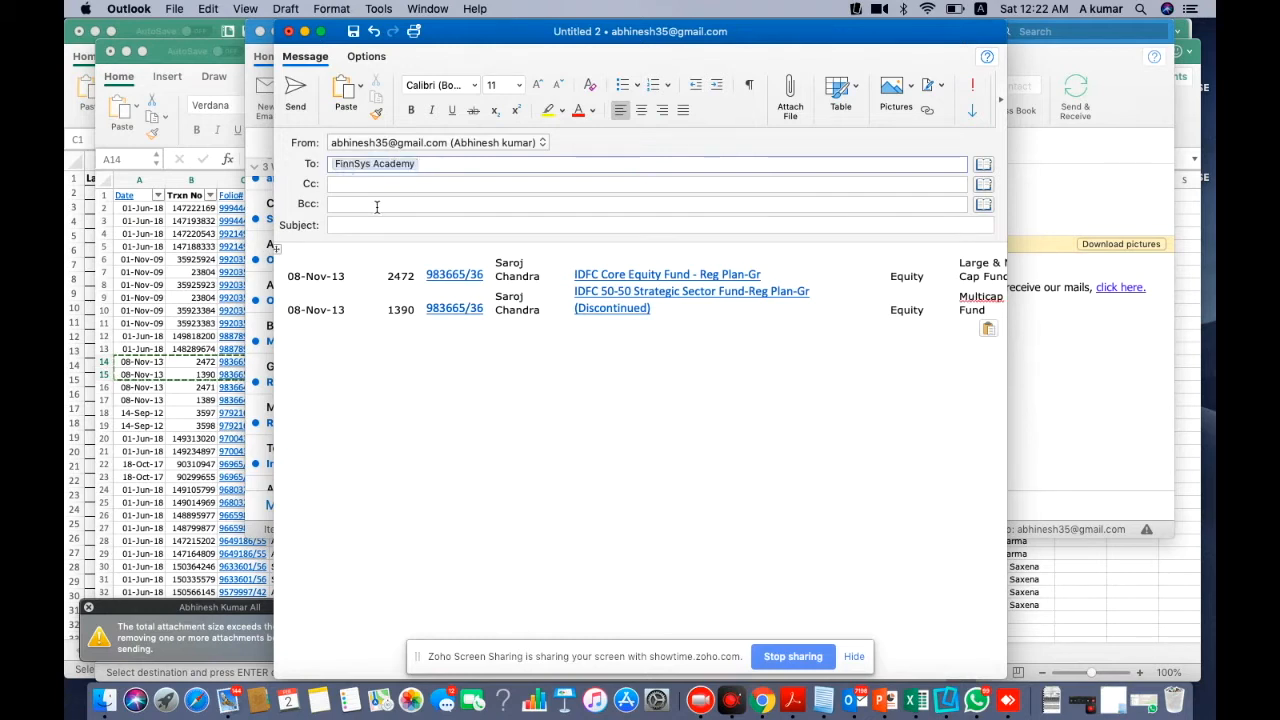
pyautogui.click(352, 226)
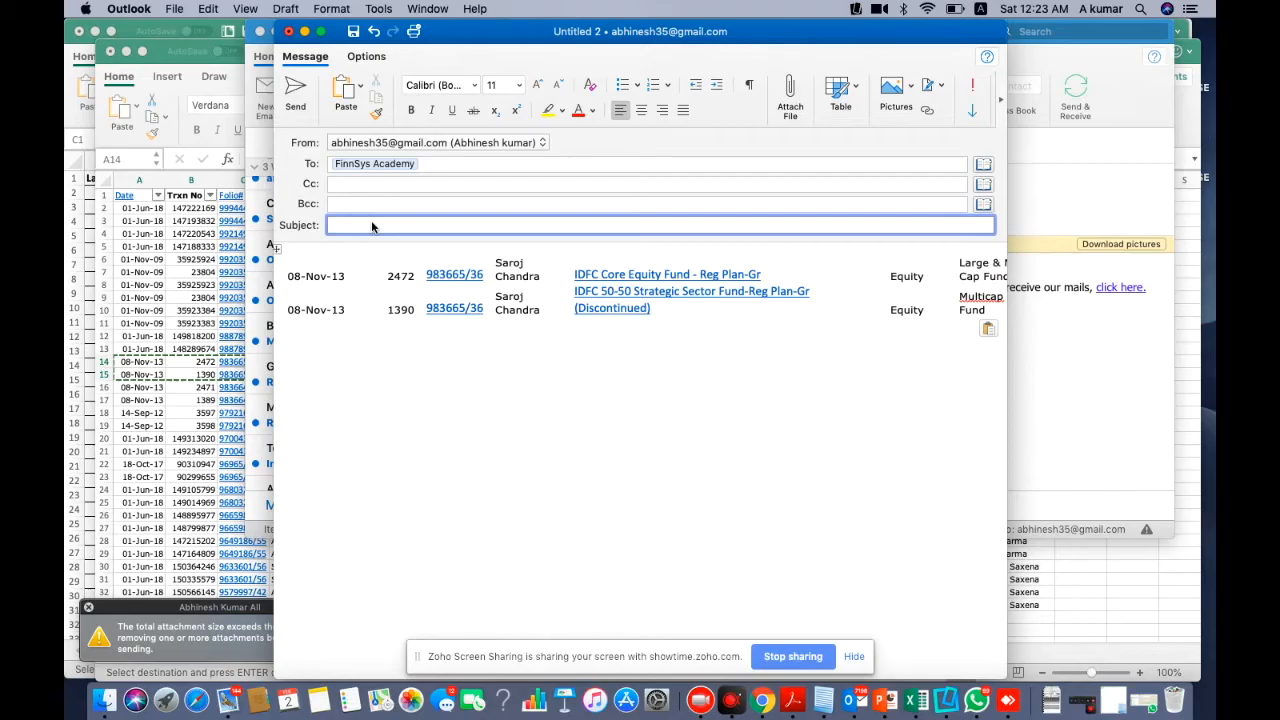
pyautogui.write('Mereg')
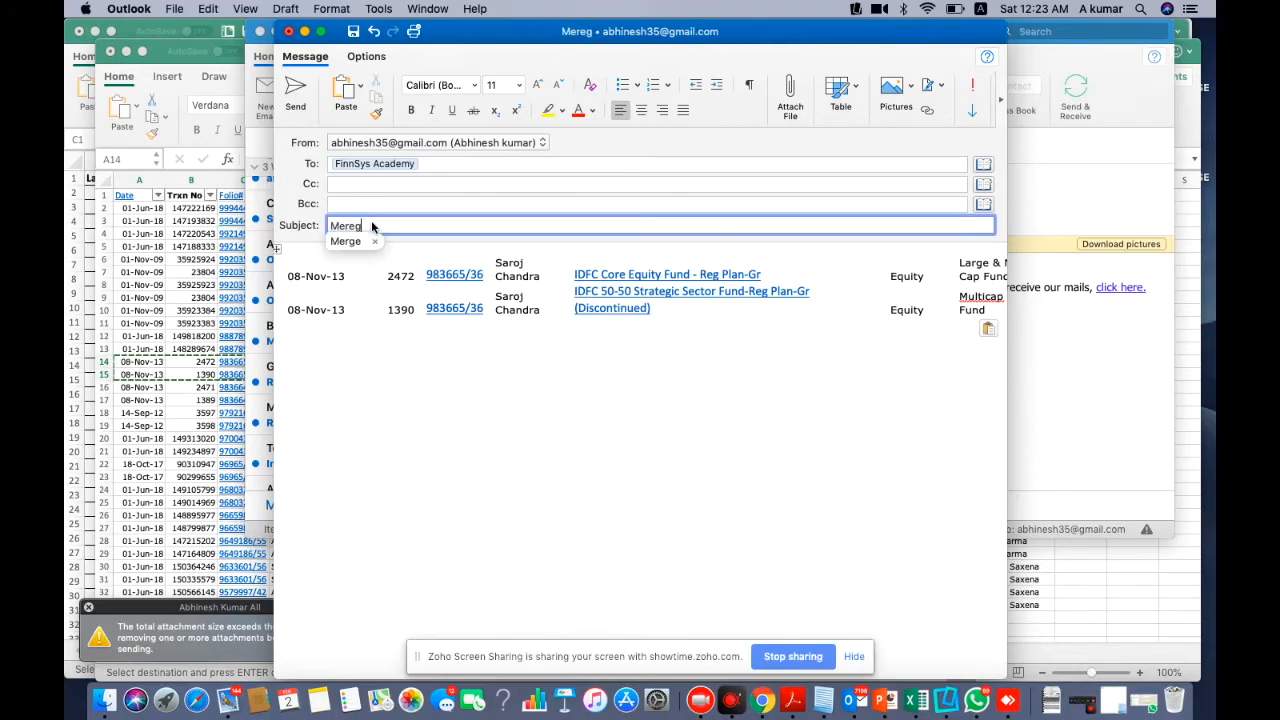
pyautogui.press('BackSpace')
pyautogui.press('BackSpace')
pyautogui.press('BackSpace')
pyautogui.press('BackSpace')
pyautogui.press('BackSpace')
pyautogui.write('F')
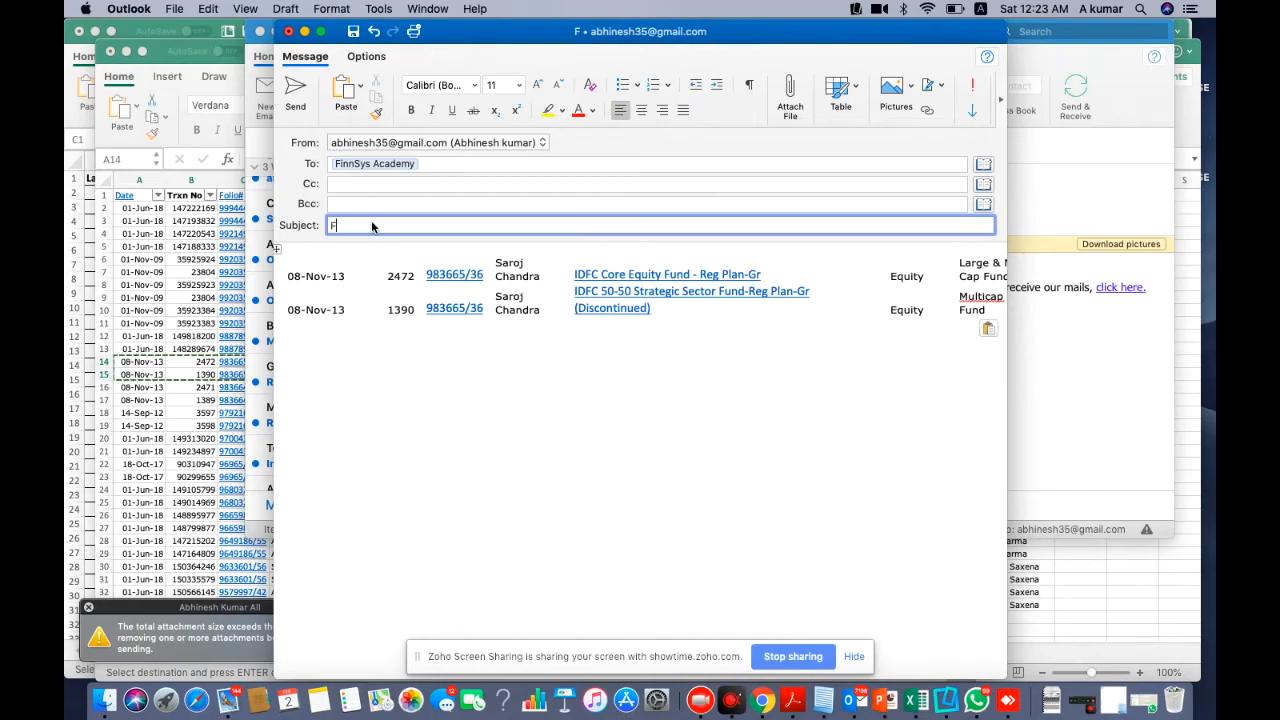
pyautogui.write('ix my merg')
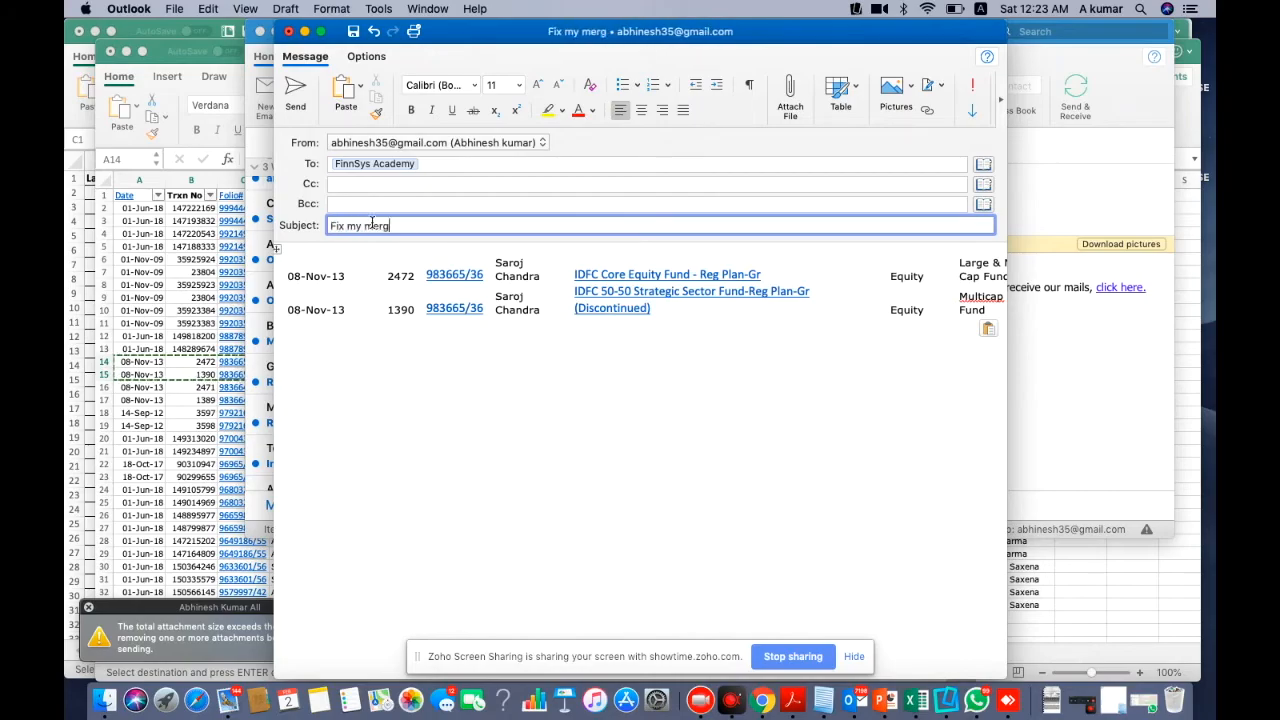
pyautogui.write('er error')
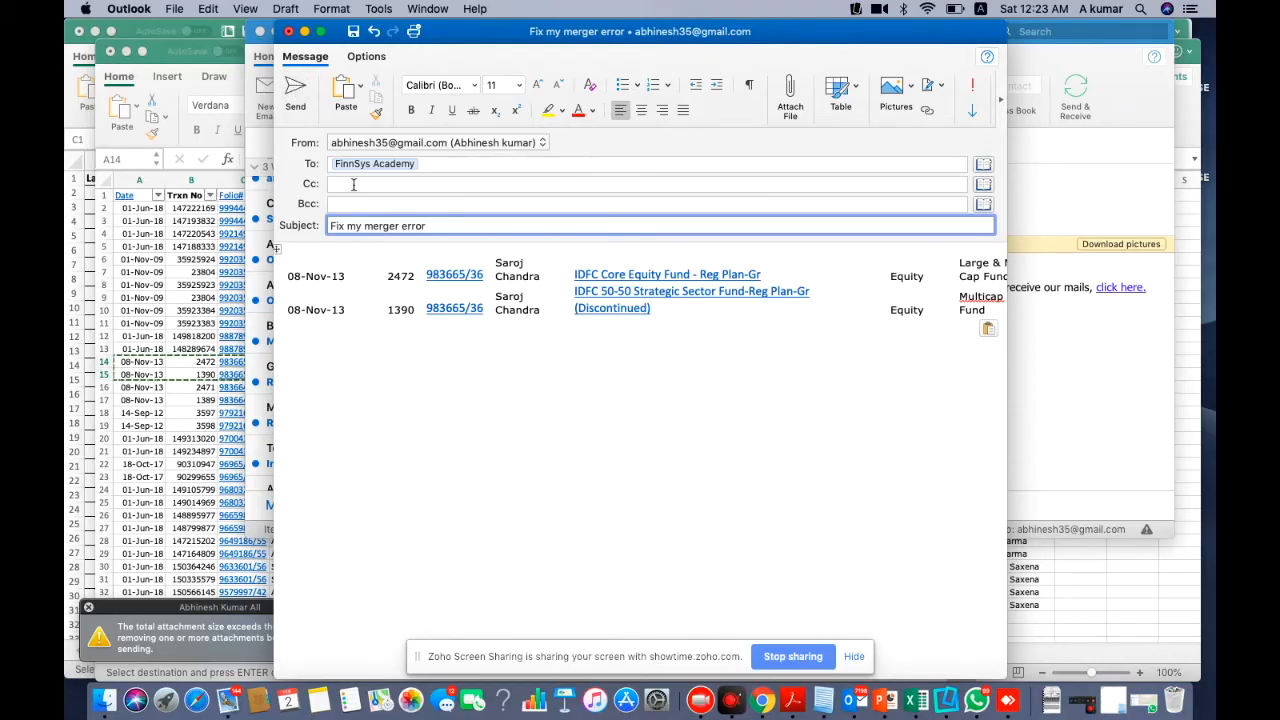
pyautogui.click(297, 93)
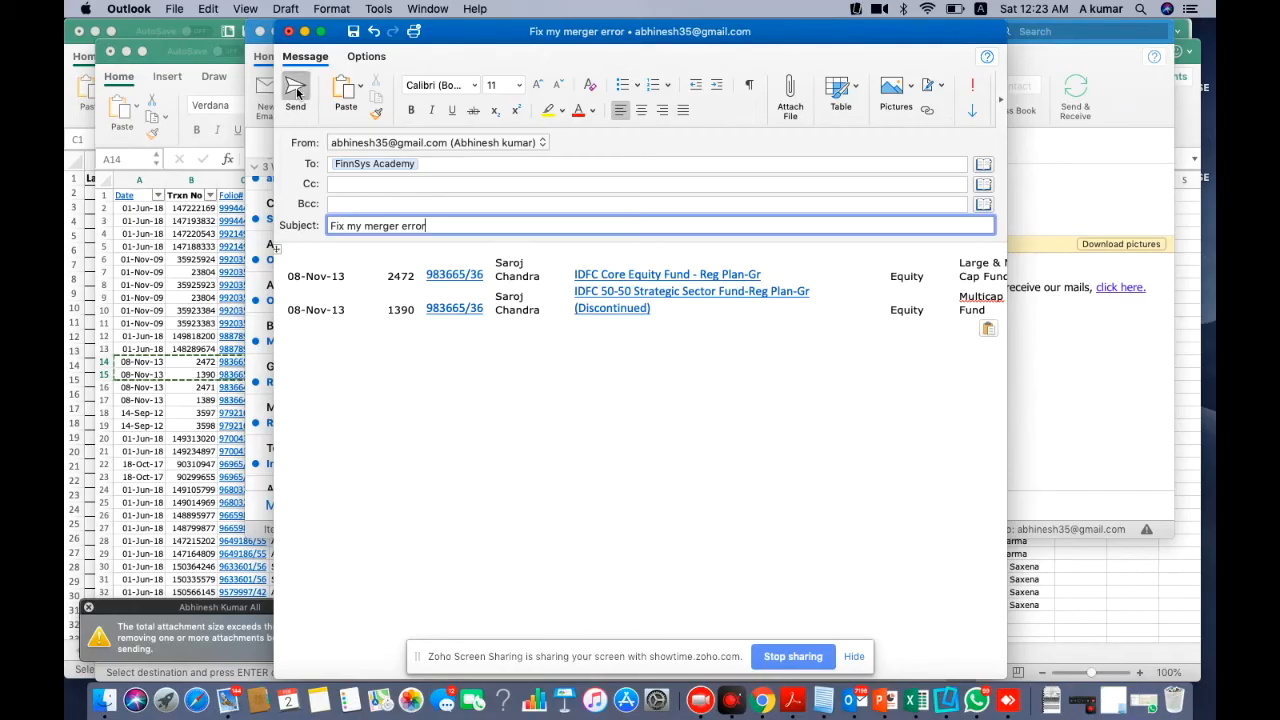
# Minimise Outlook and bring the browser's FinnSys Merger-Out report to the front
pyautogui.click(276, 32)
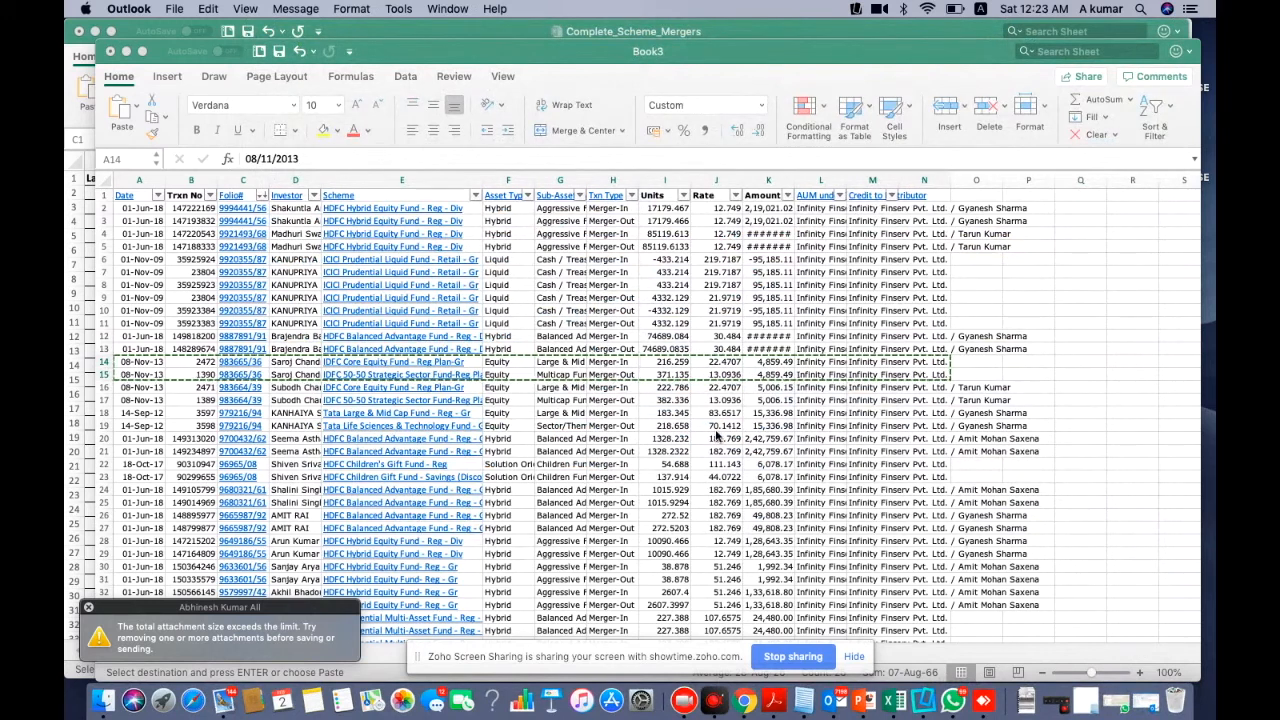
pyautogui.click(743, 472)
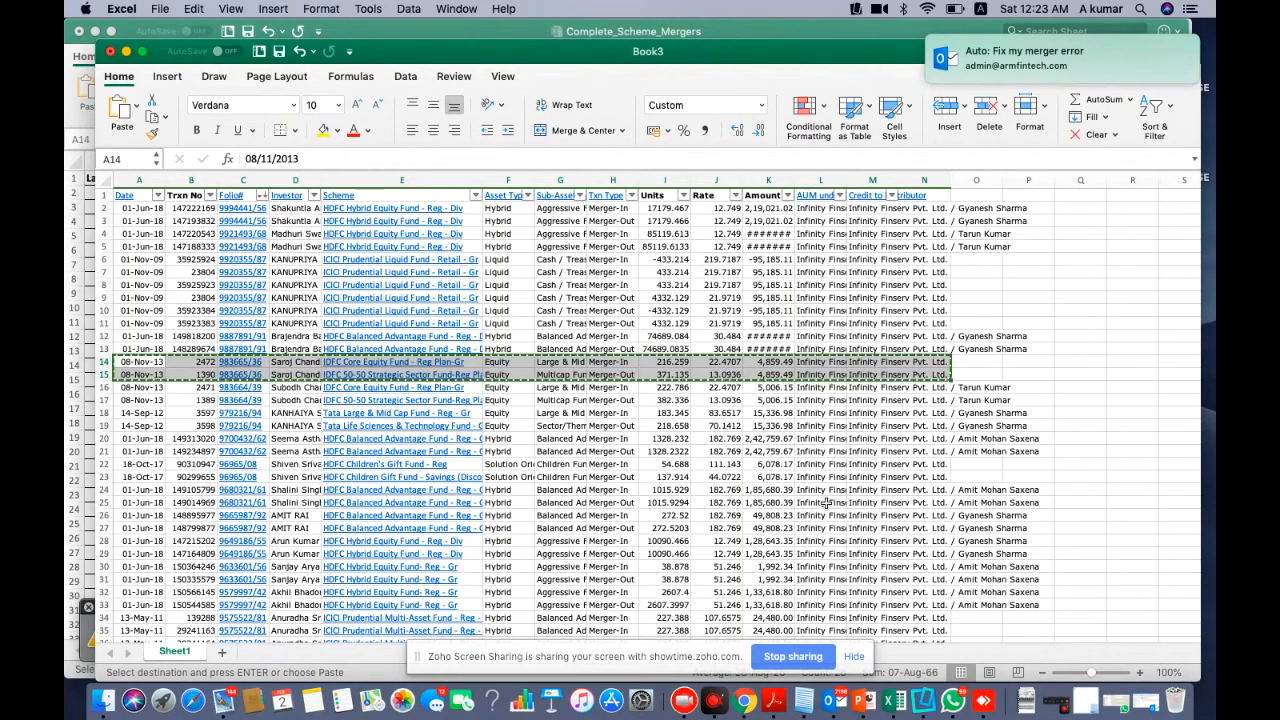
pyautogui.click(743, 706)
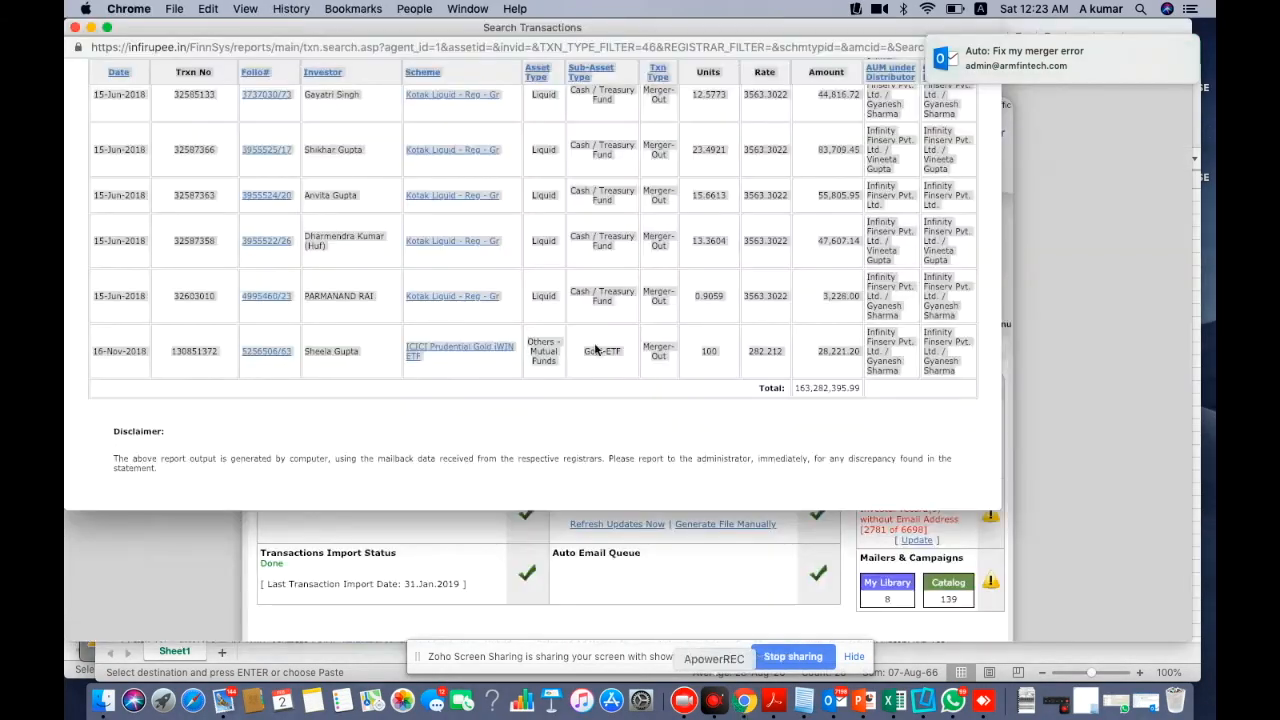
# Close the search popup and switch the Zoho Desk ticket list to All Tickets
pyautogui.click(77, 31)
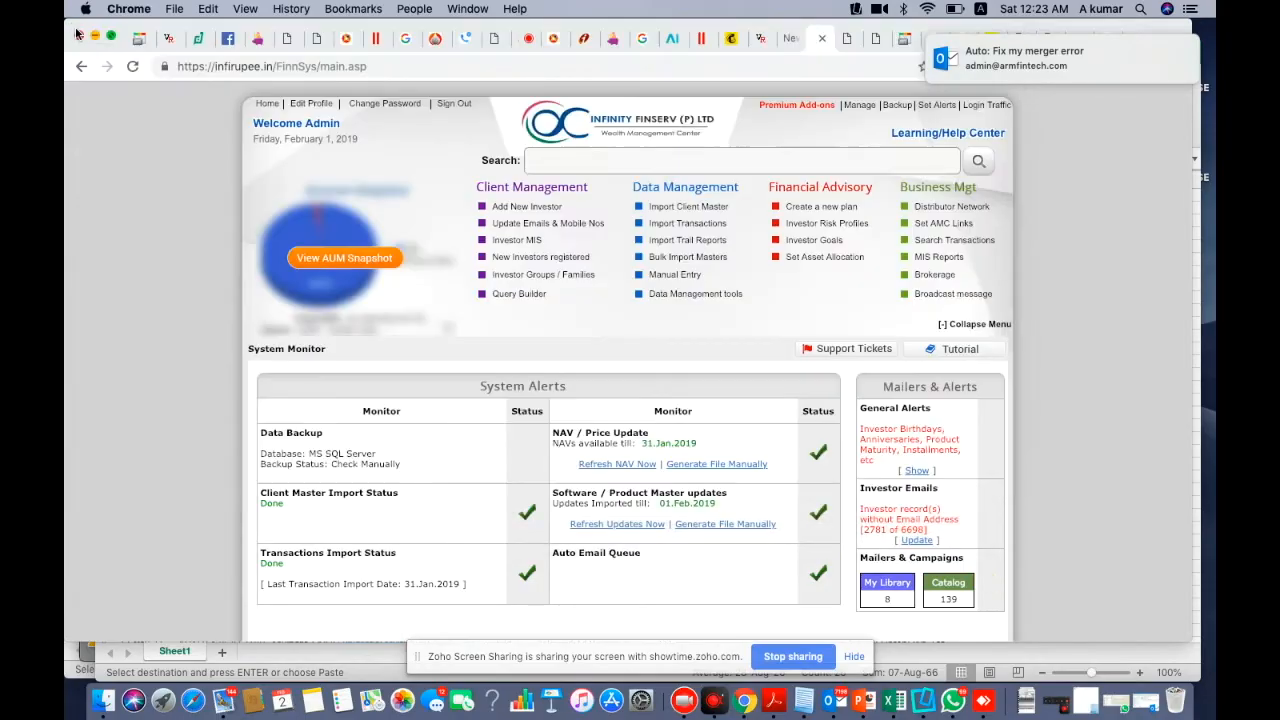
pyautogui.click(199, 40)
pyautogui.click(132, 66)
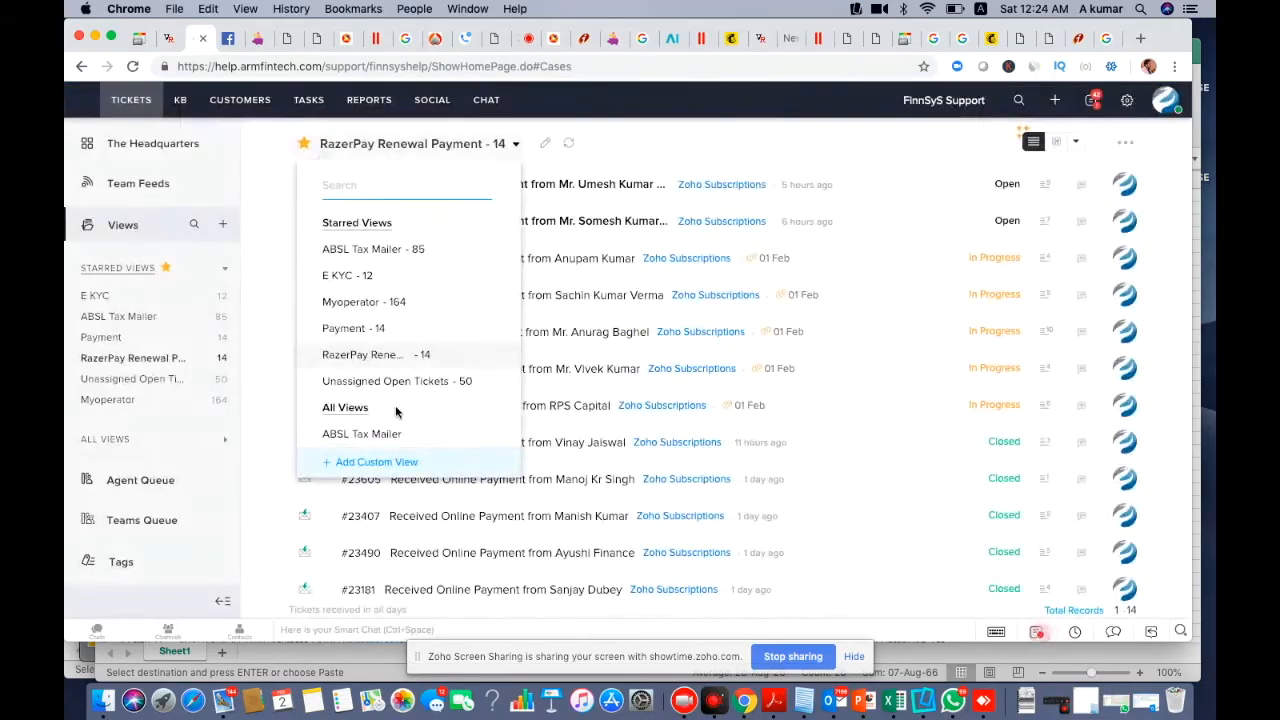
pyautogui.scroll(-2, 411, 400)
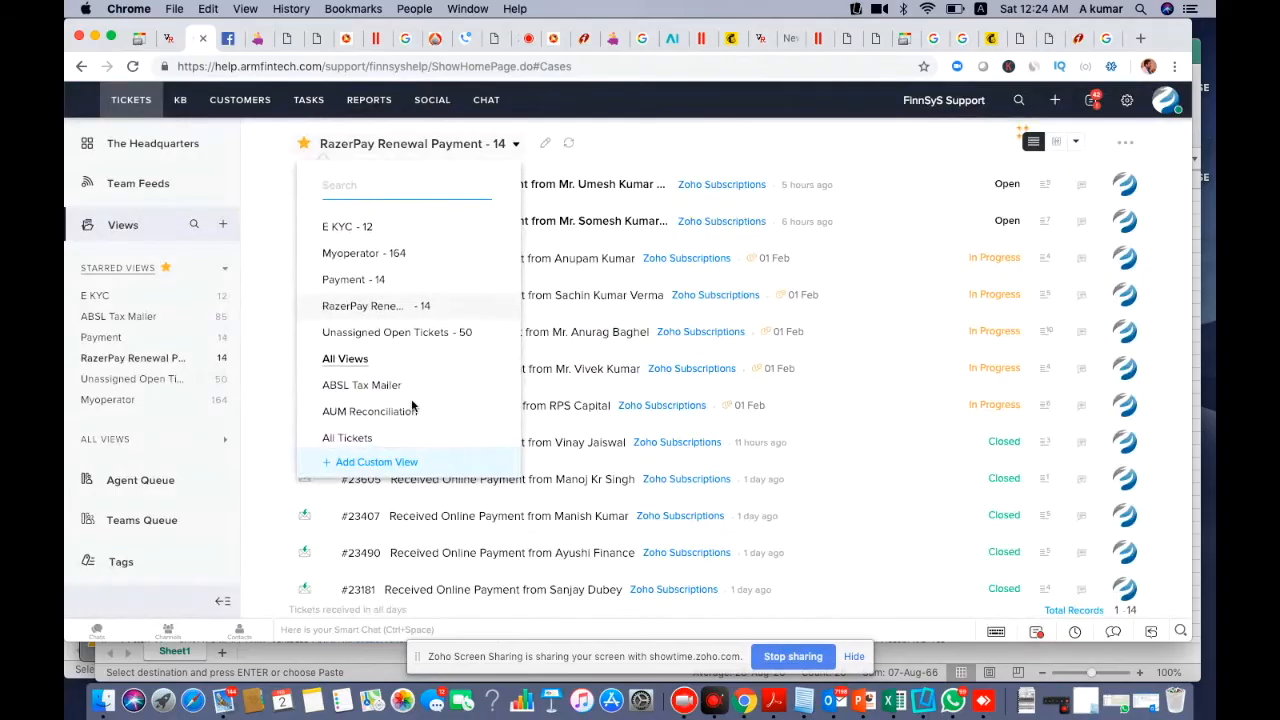
pyautogui.scroll(-4, 411, 400)
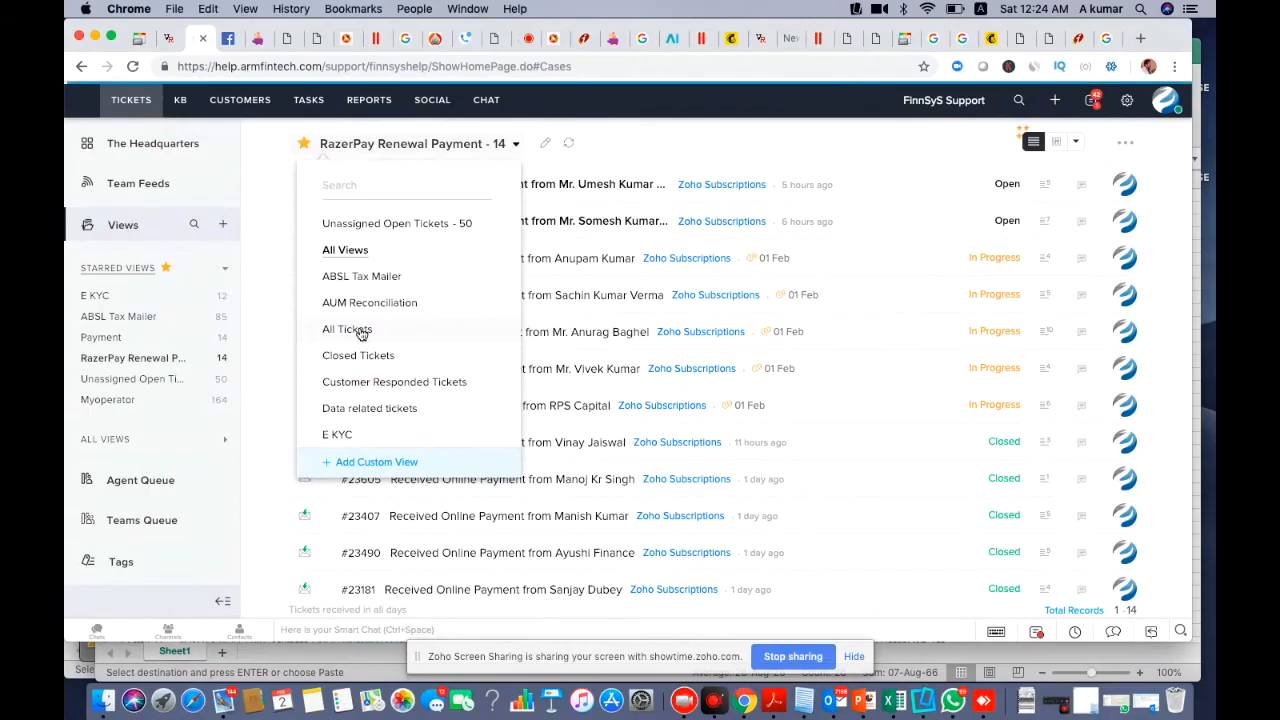
pyautogui.click(362, 330)
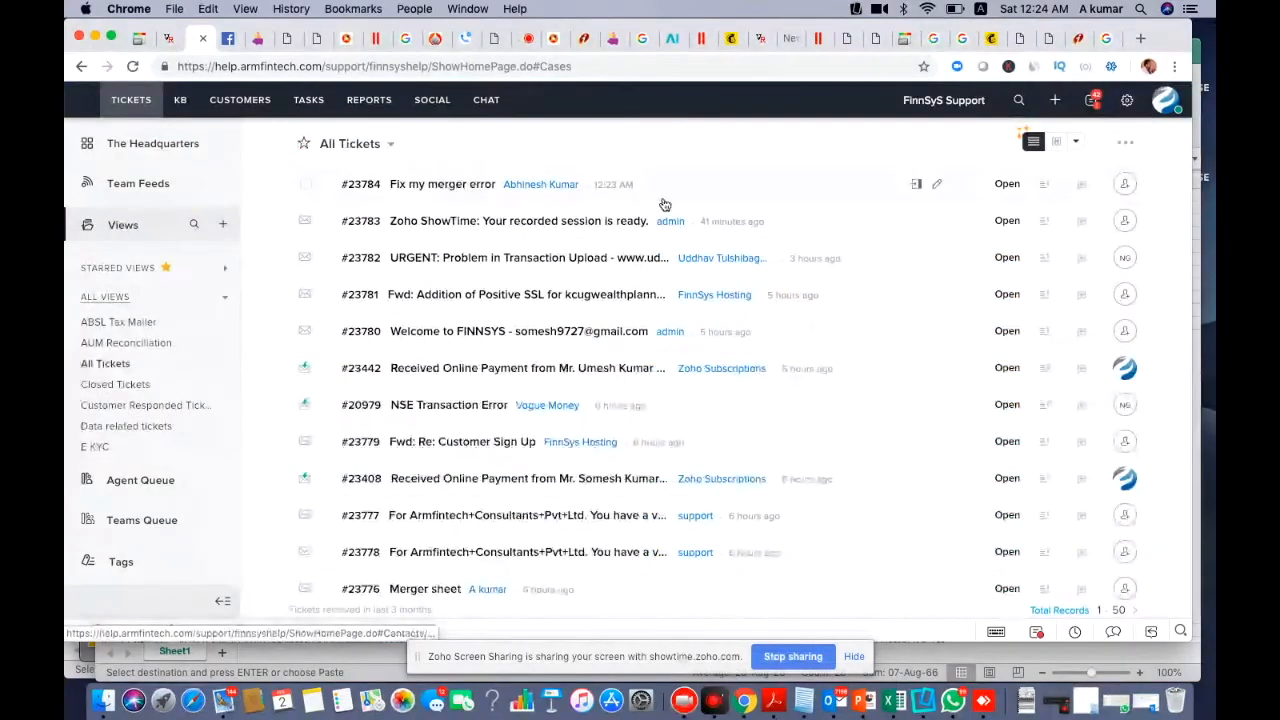
pyautogui.click(443, 192)
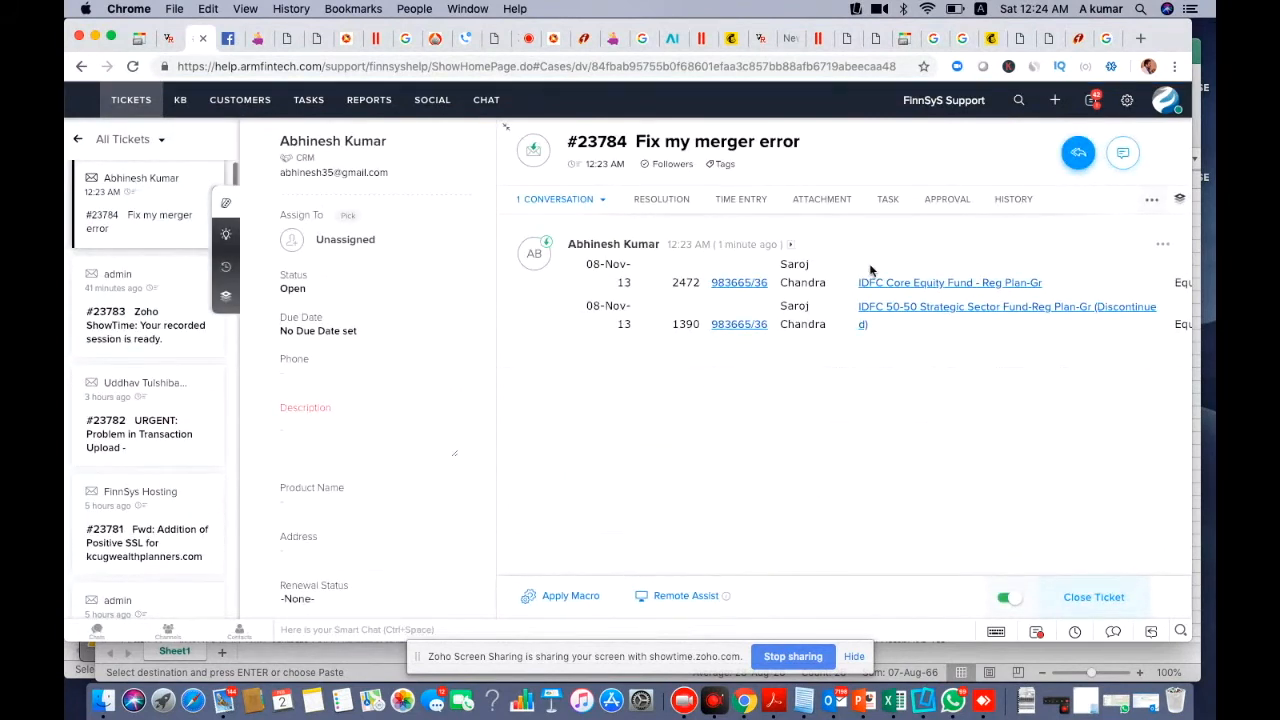
pyautogui.click(690, 598)
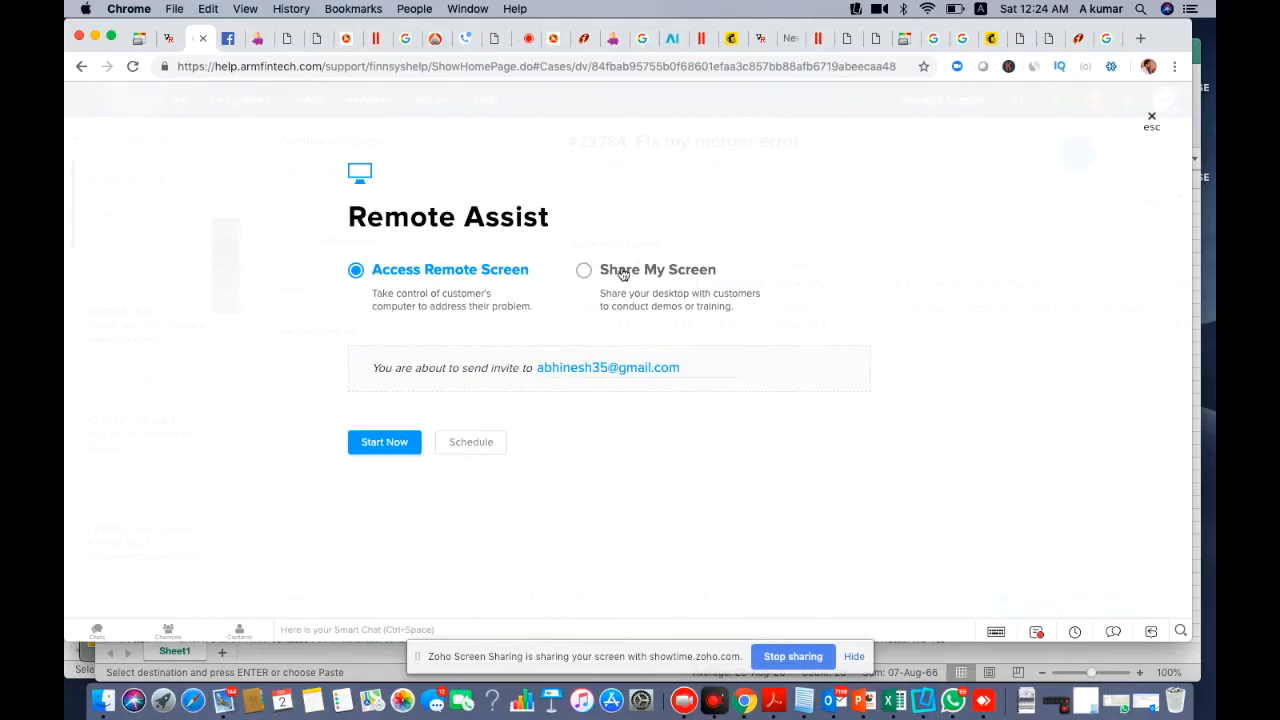
pyautogui.click(1152, 121)
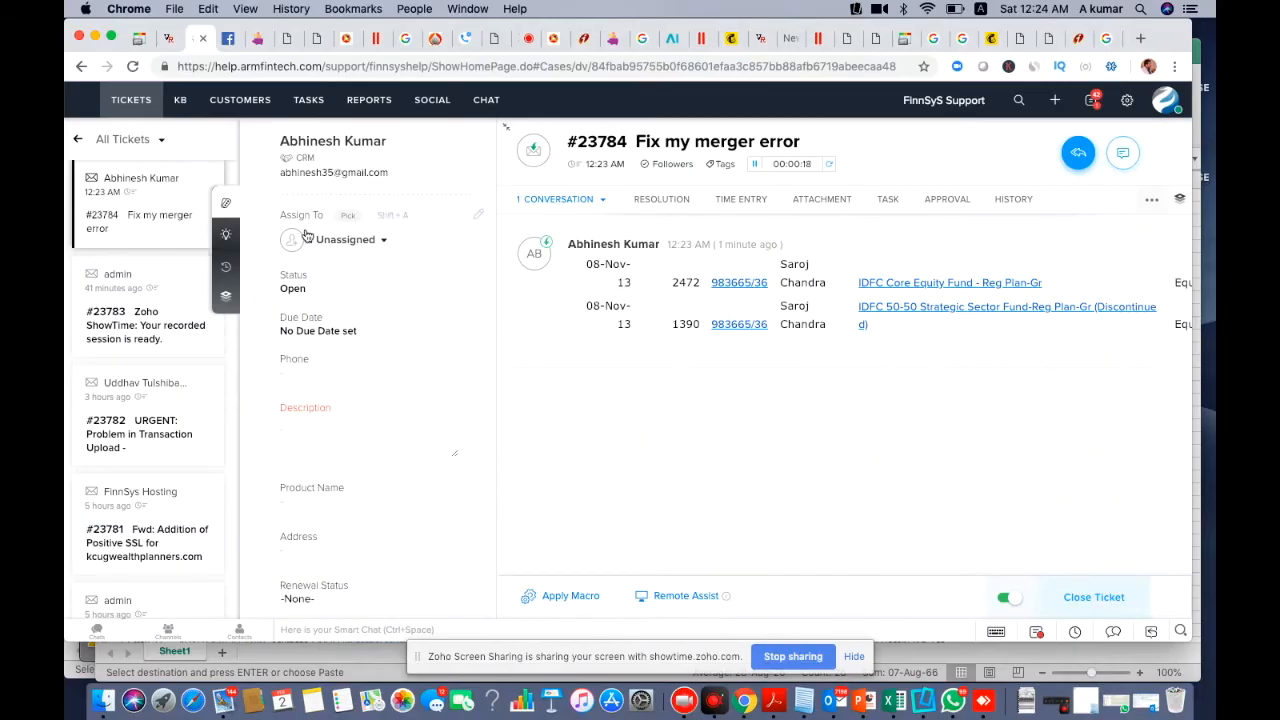
# Back in Excel, select transaction types H14:H15 and H22:H23, then rows from 34
pyautogui.click(895, 705)
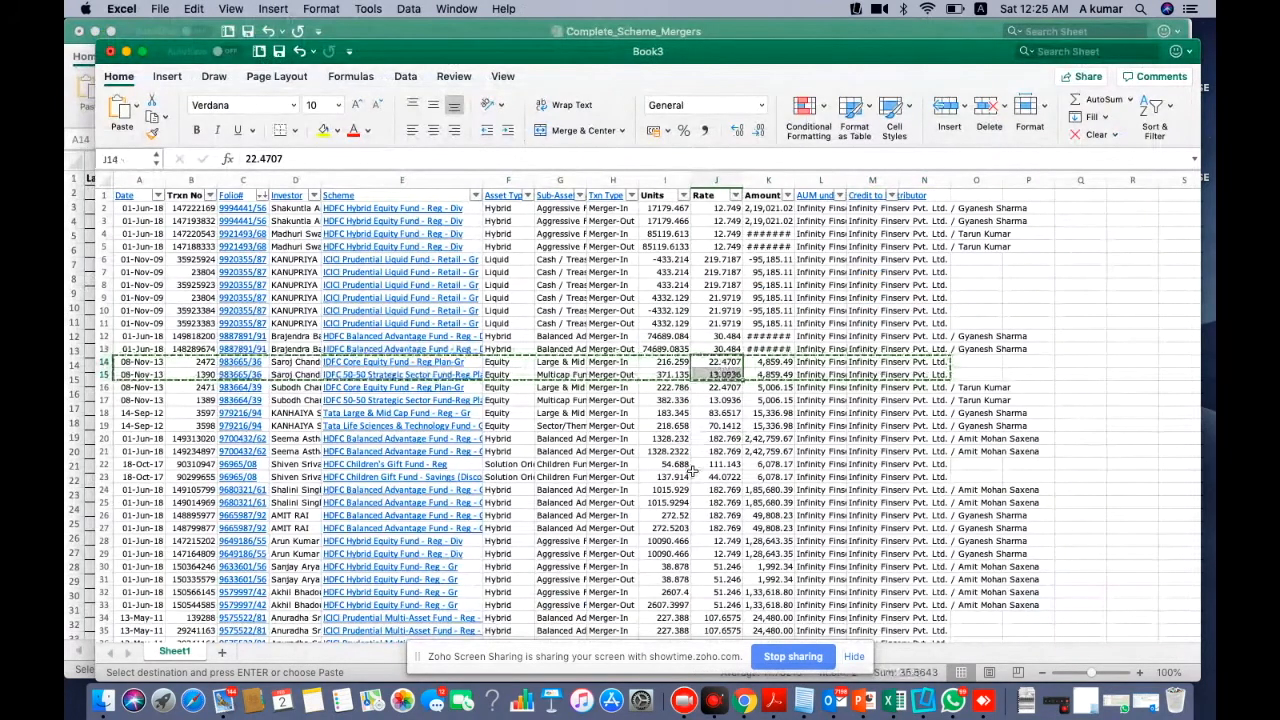
pyautogui.moveTo(611, 361); pyautogui.dragTo(611, 374)
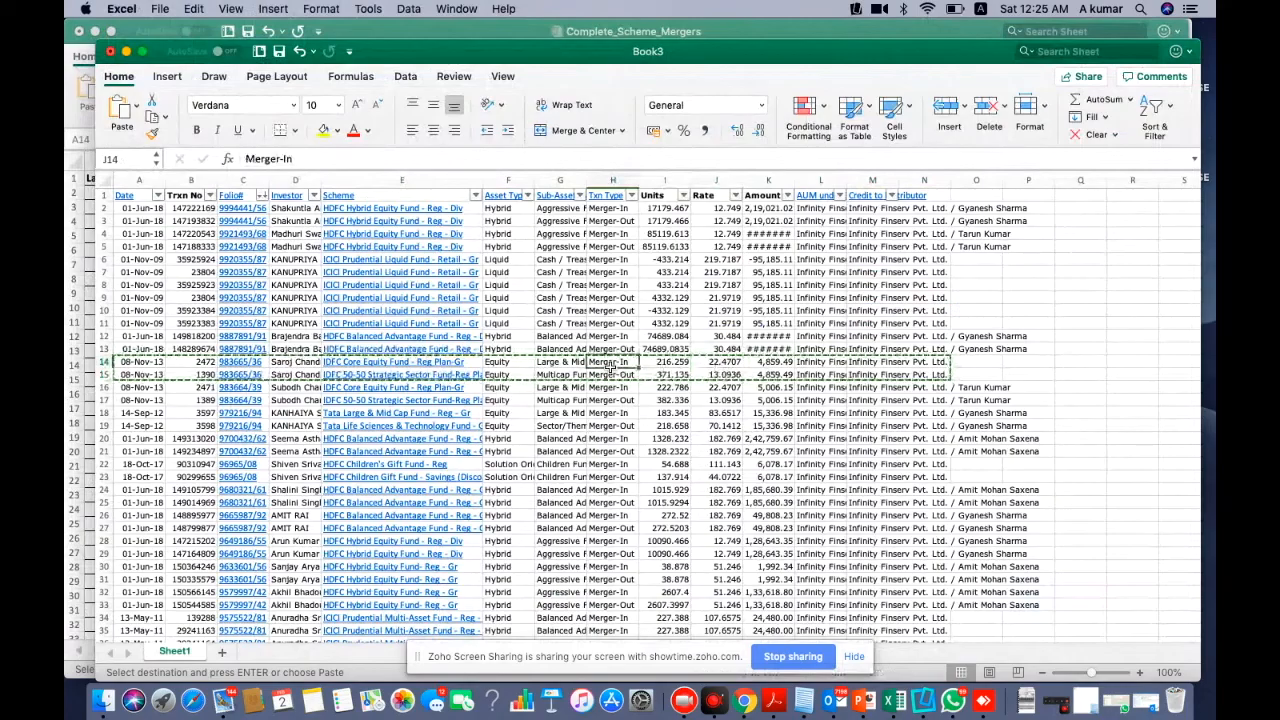
pyautogui.moveTo(611, 477); pyautogui.dragTo(611, 466)
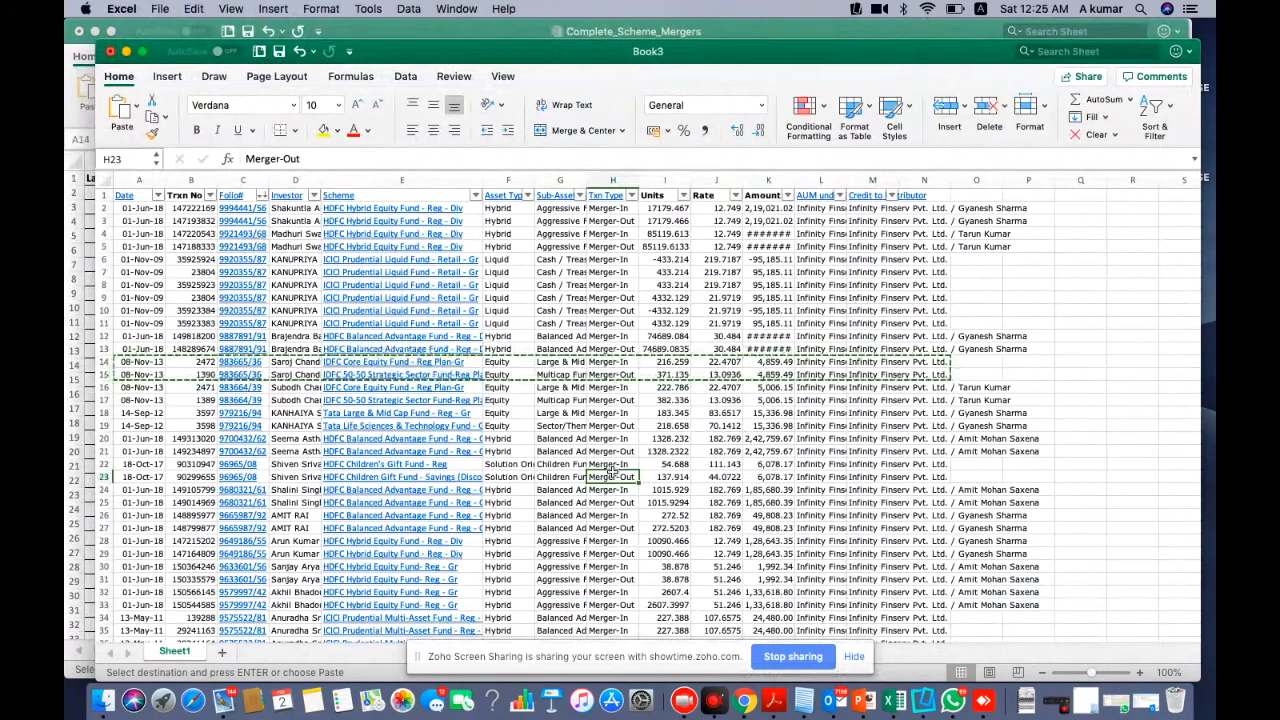
pyautogui.scroll(-5, 611, 472)
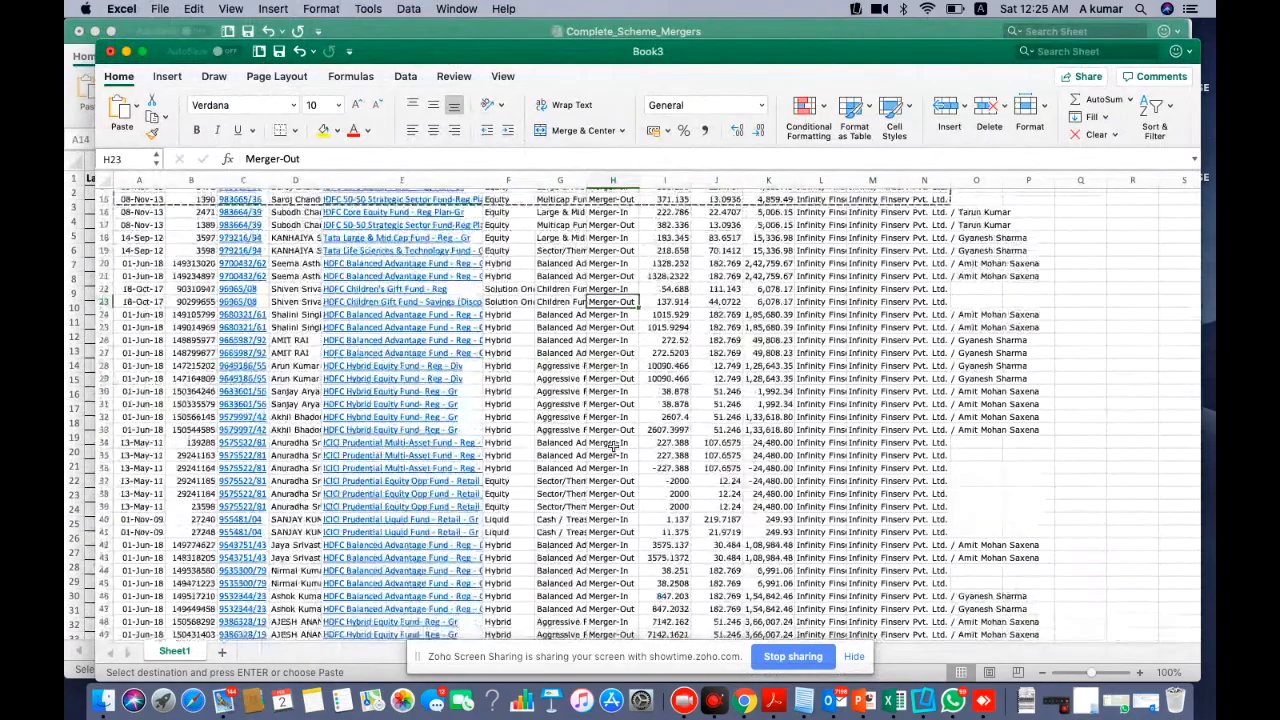
pyautogui.moveTo(103, 442); pyautogui.dragTo(110, 508)
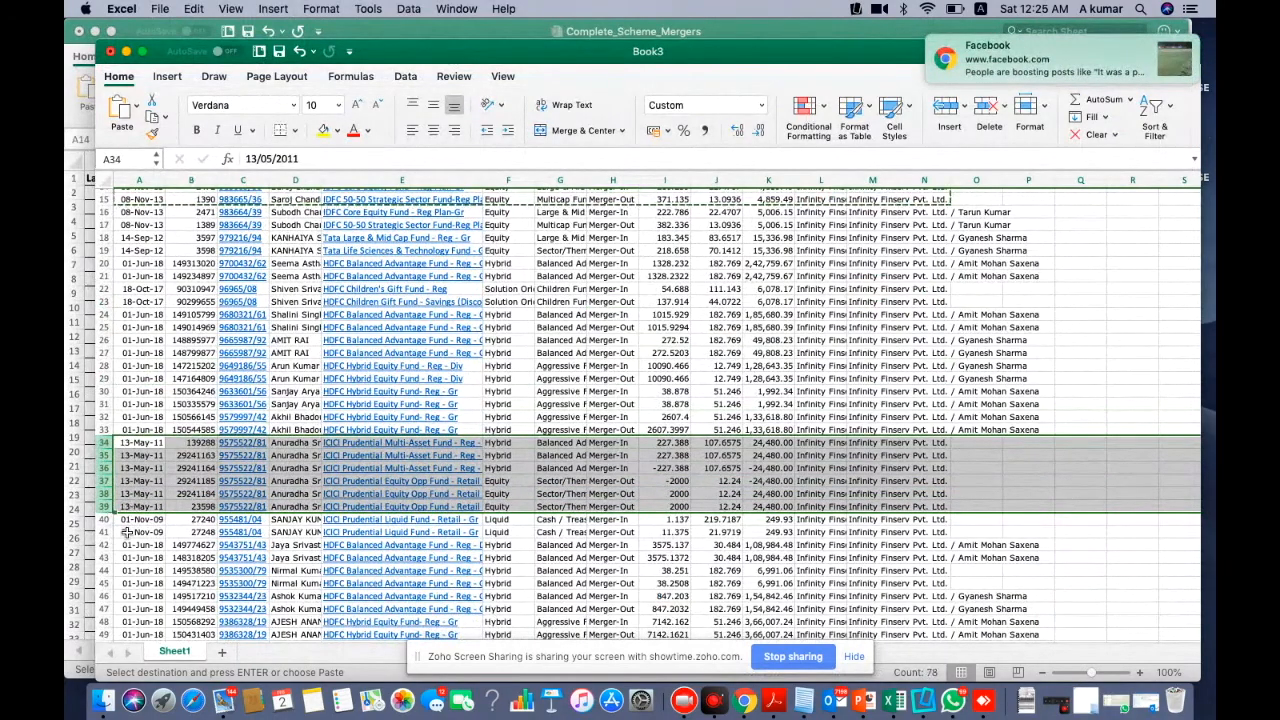
# Widen column E and select the Manufacturing Equity Fund rows starting at 2295
pyautogui.scroll(-1, 127, 533)
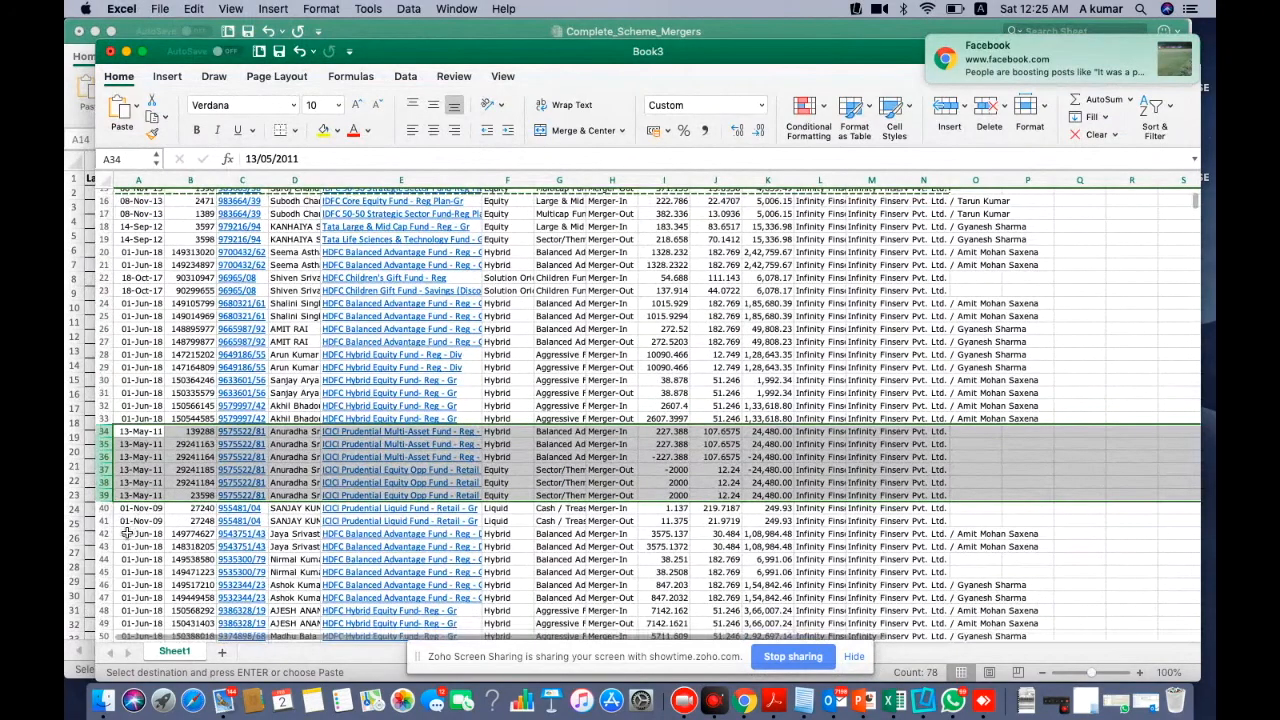
pyautogui.scroll(-20, 127, 533)
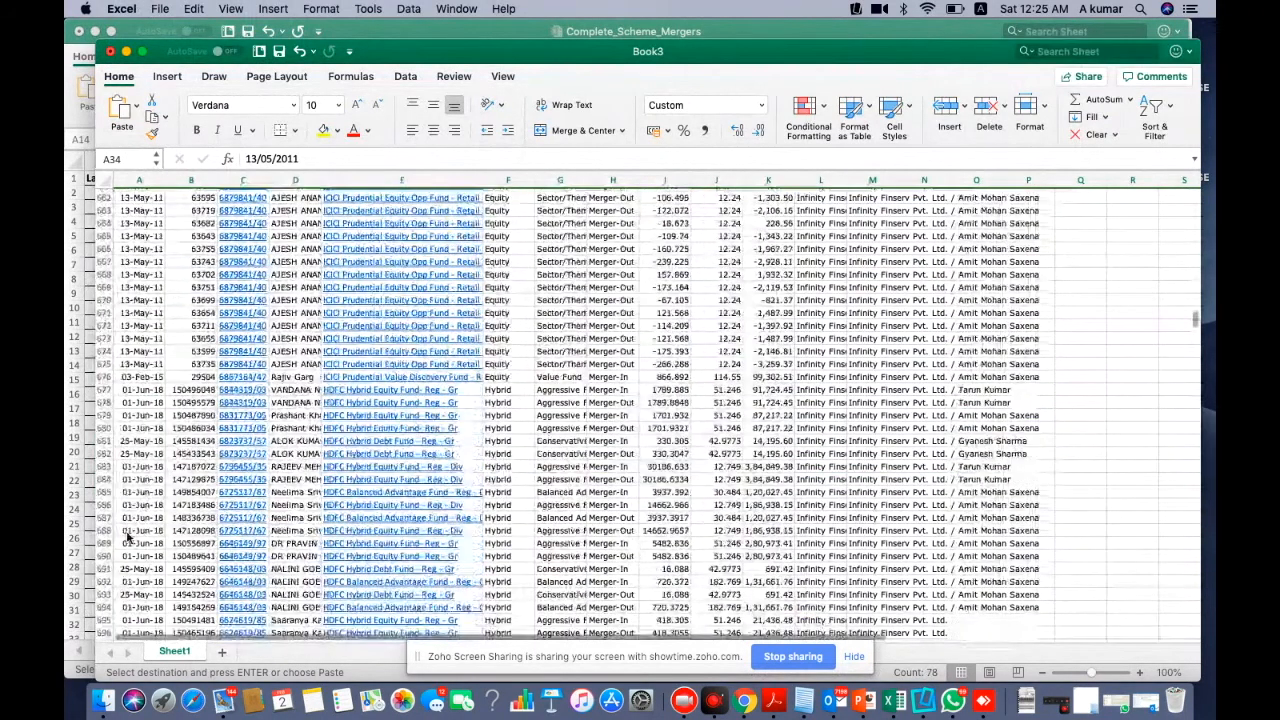
pyautogui.scroll(-20, 127, 537)
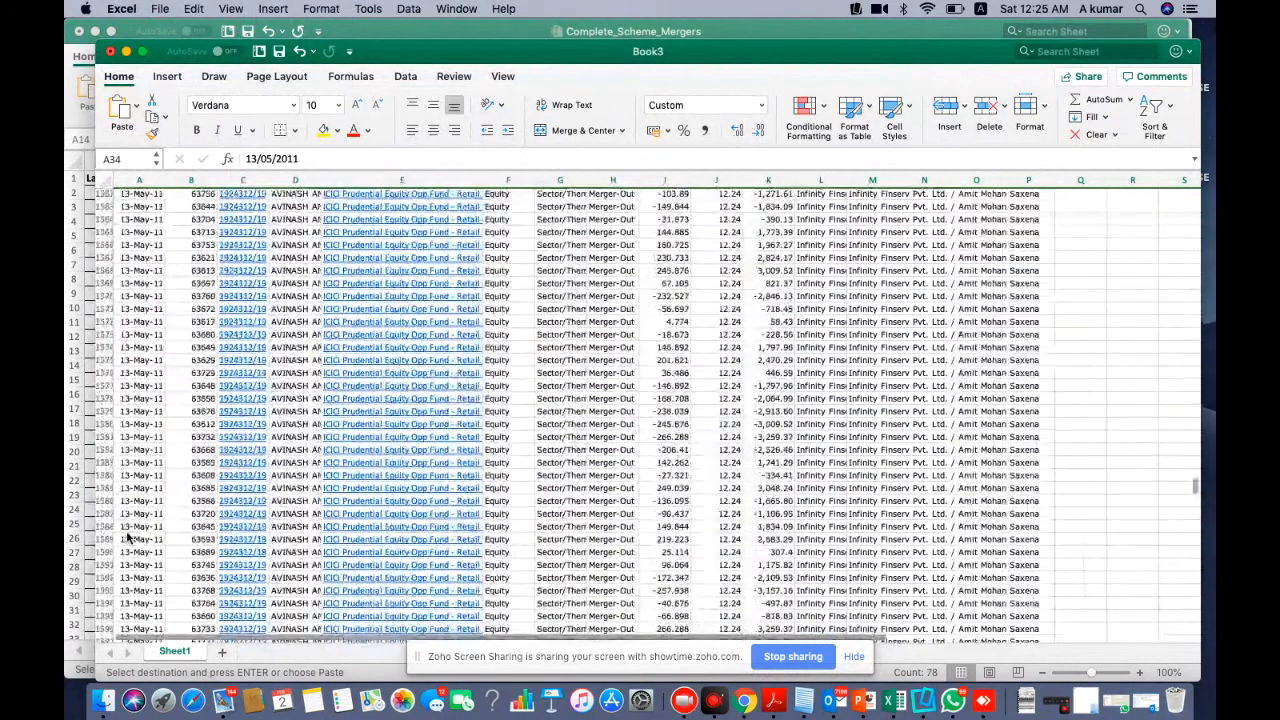
pyautogui.scroll(-8, 127, 537)
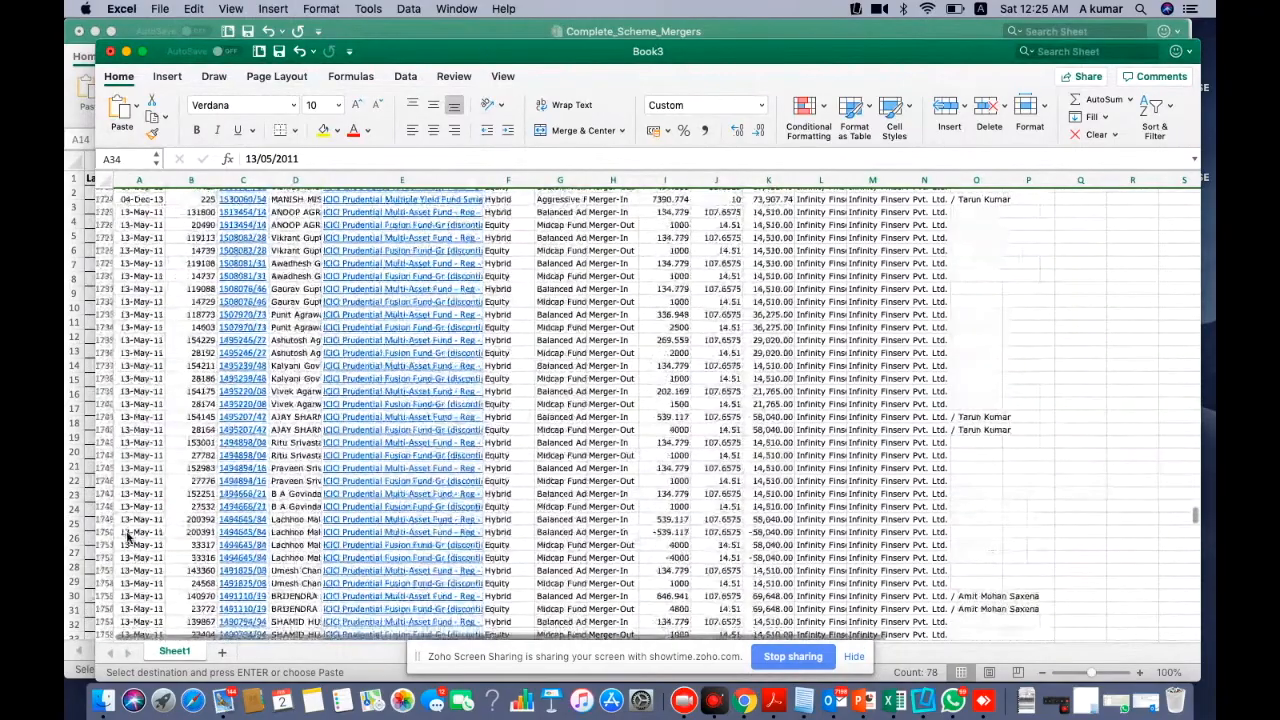
pyautogui.scroll(-20, 127, 537)
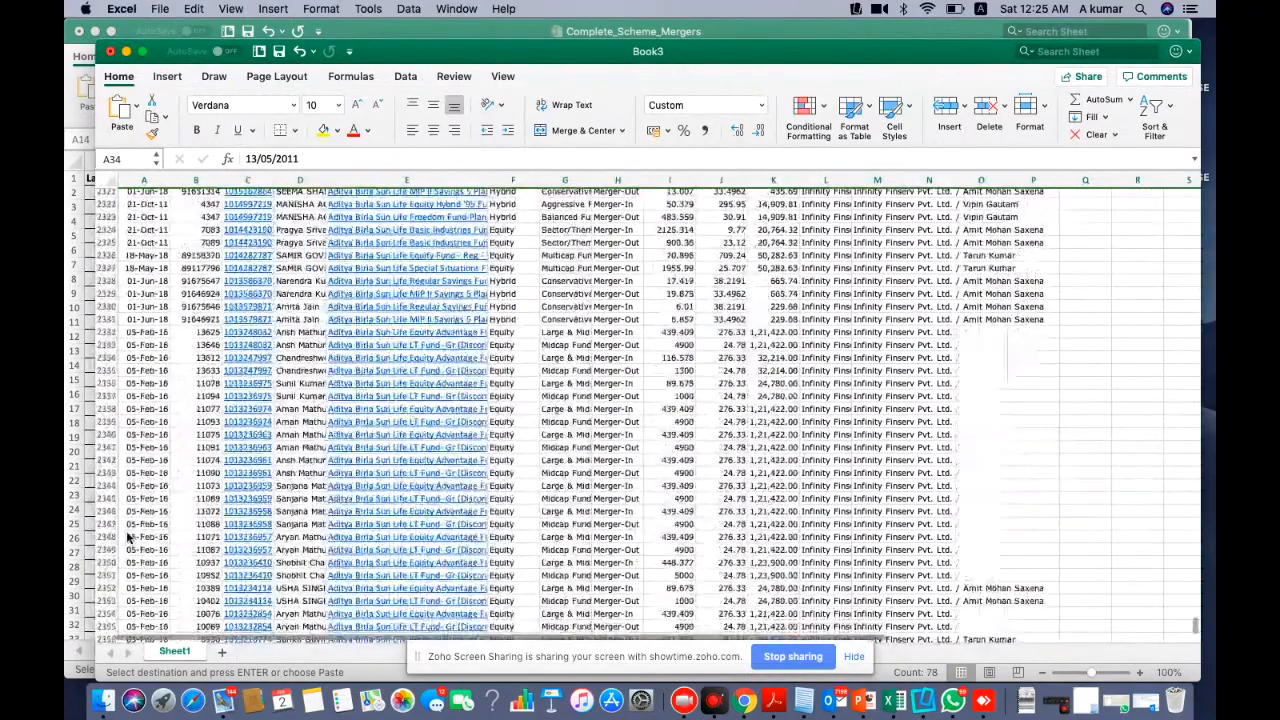
pyautogui.scroll(-20, 127, 537)
pyautogui.scroll(15, 126, 537)
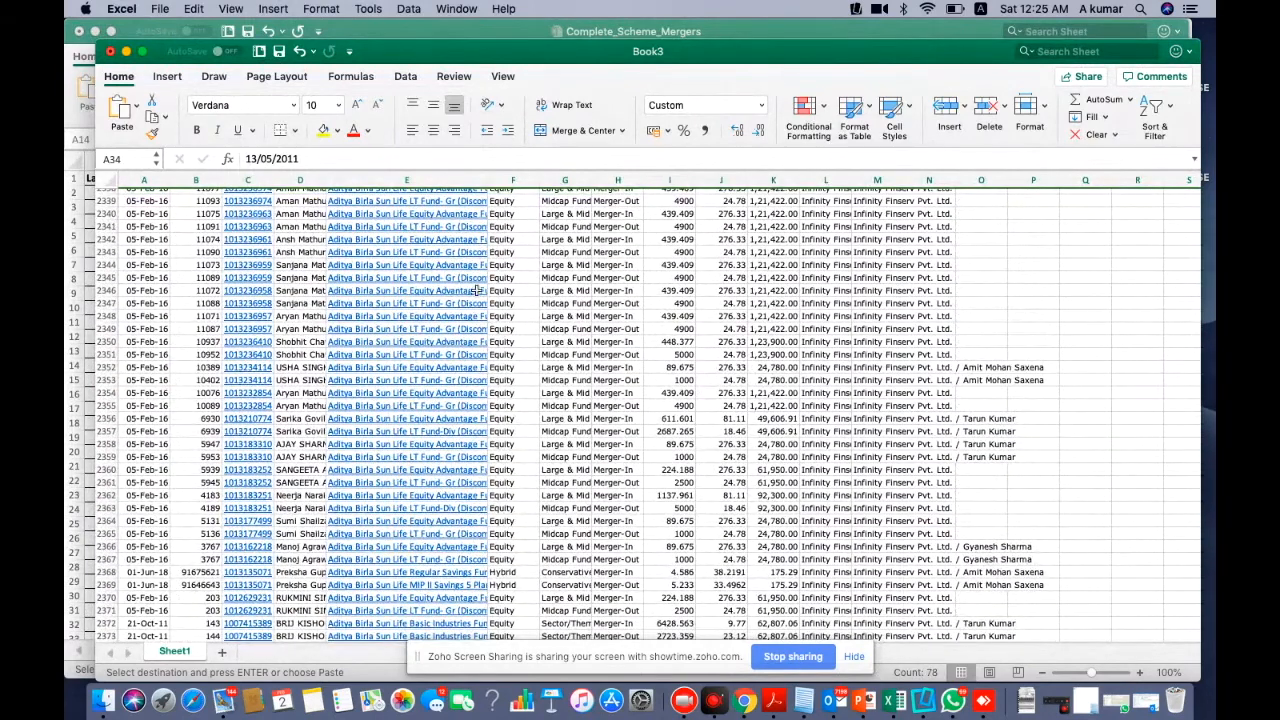
pyautogui.scroll(10, 578, 282)
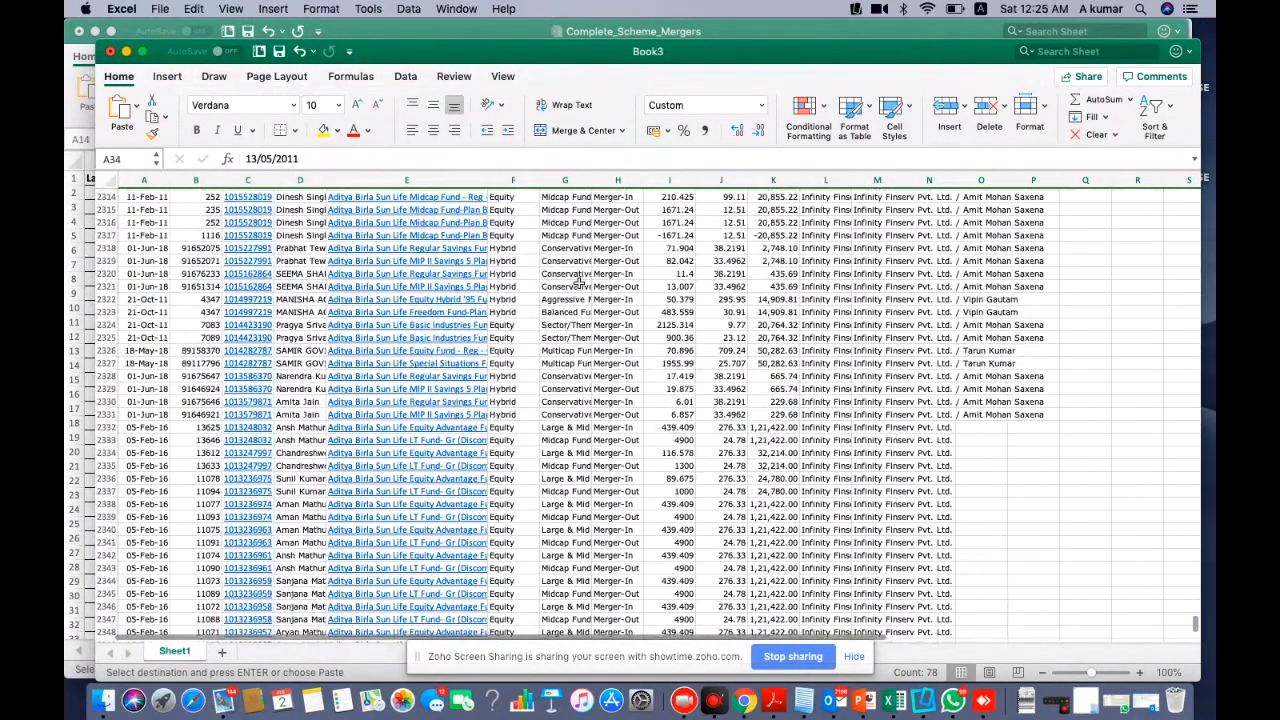
pyautogui.scroll(1, 578, 282)
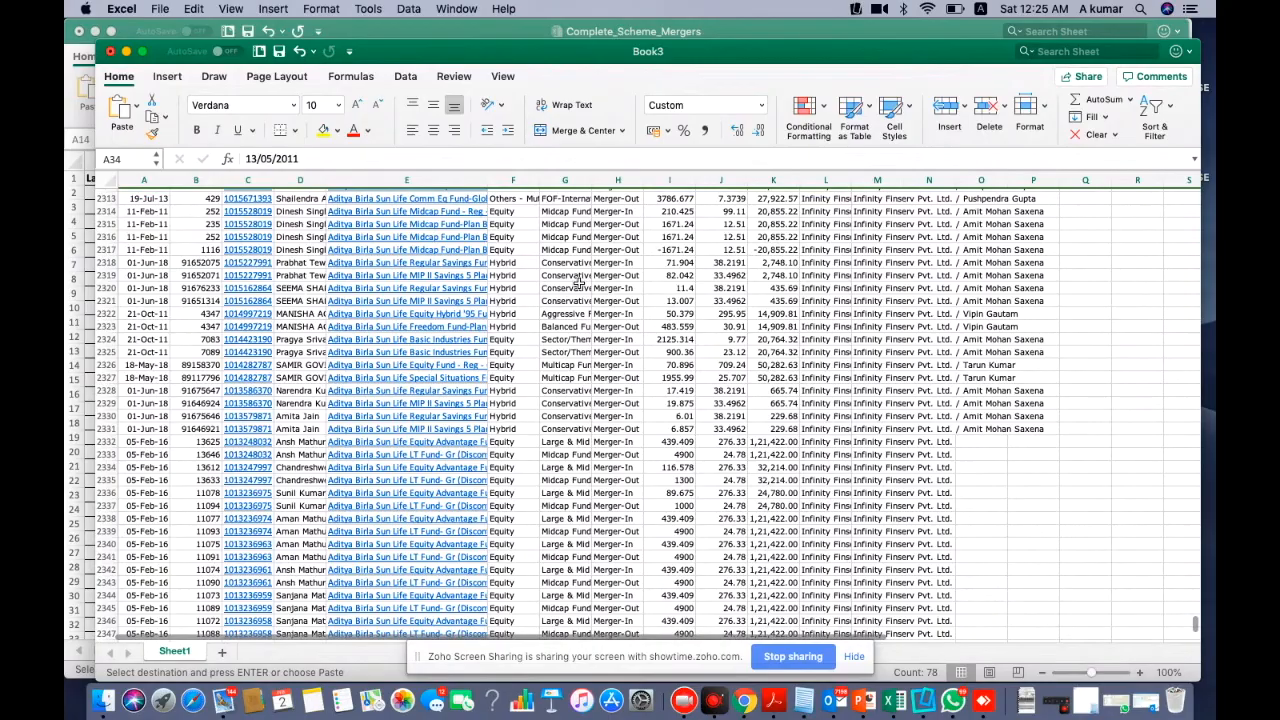
pyautogui.scroll(8, 578, 282)
pyautogui.moveTo(488, 181); pyautogui.dragTo(593, 181)
pyautogui.scroll(3, 620, 268)
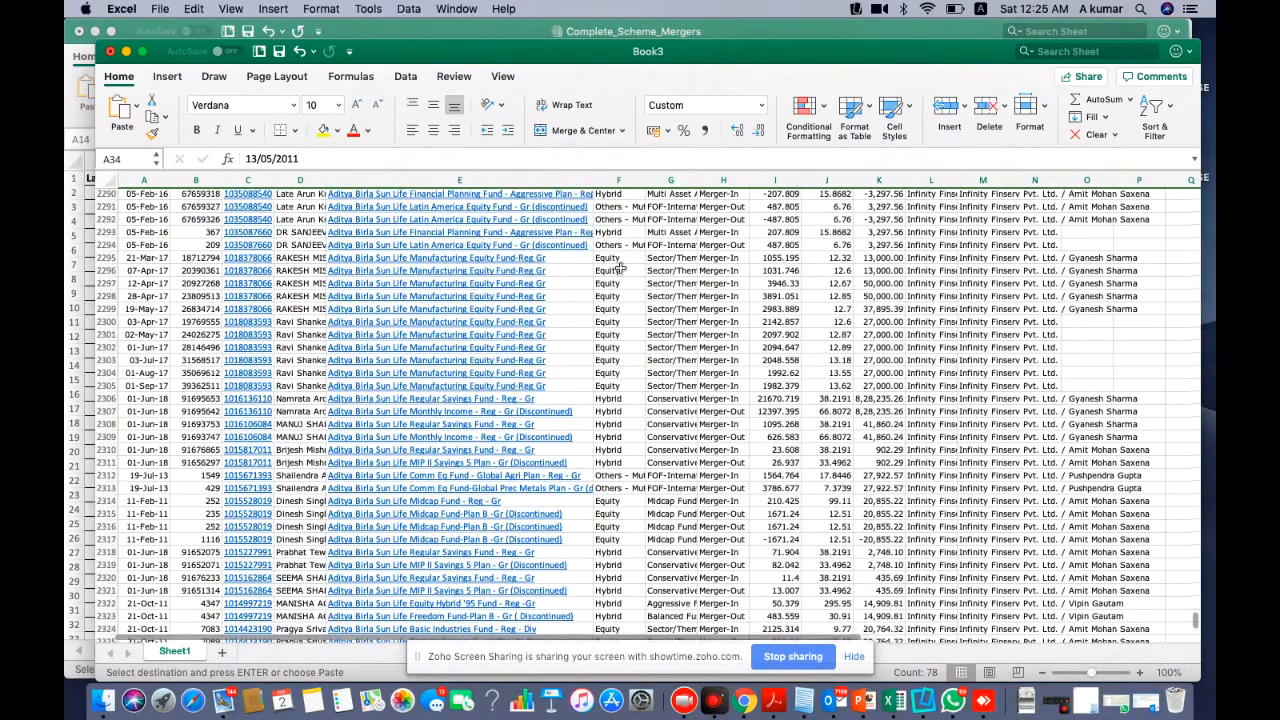
pyautogui.moveTo(88, 257); pyautogui.dragTo(104, 381)
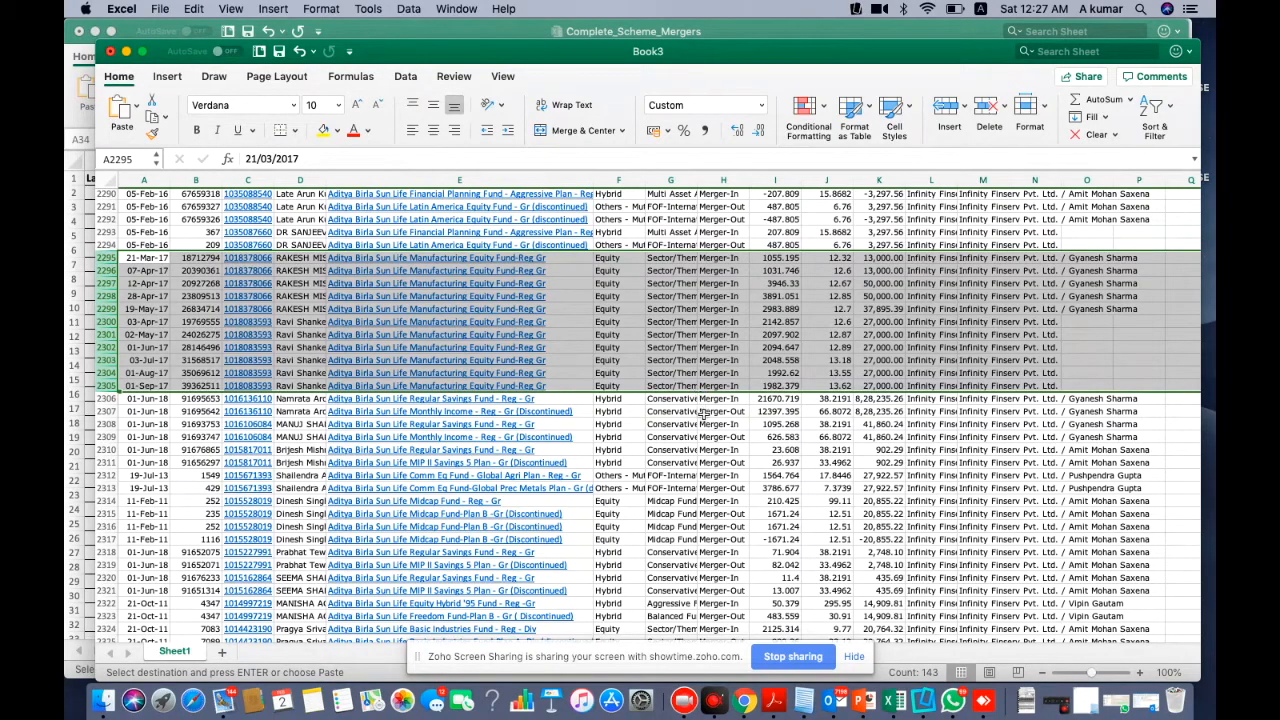
pyautogui.click(704, 413)
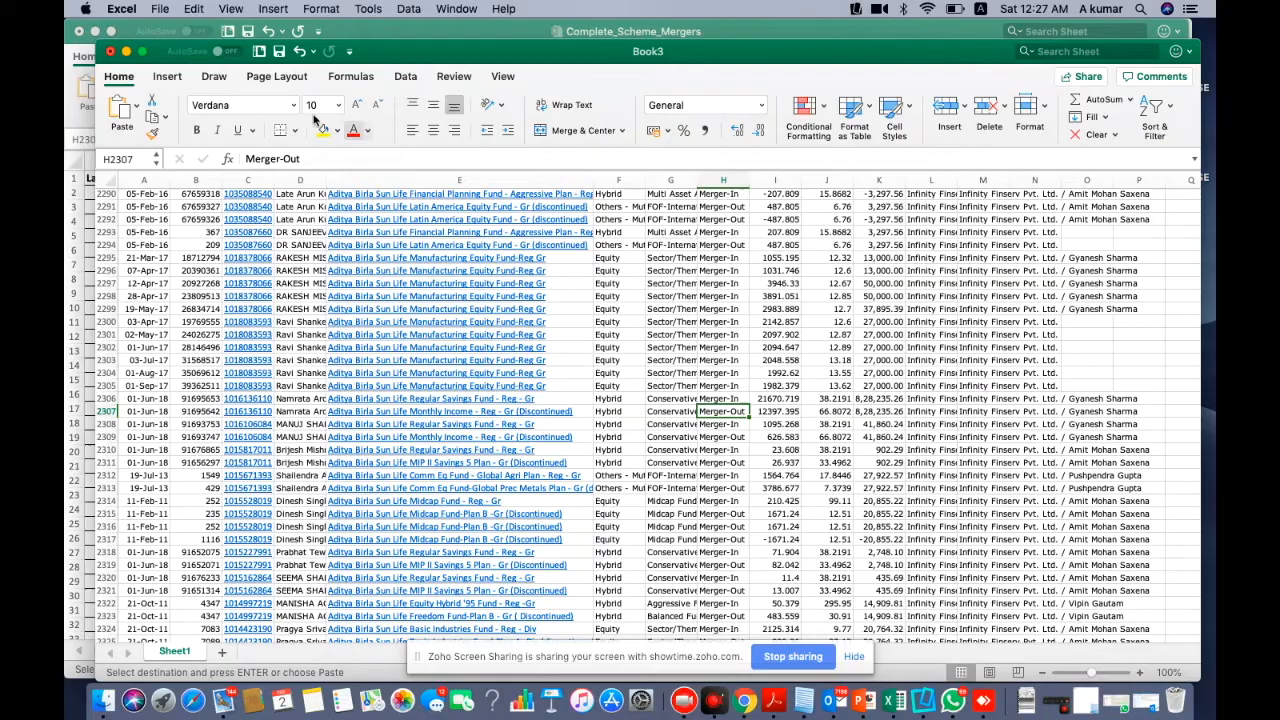
# Close Book3 choosing Don't Save, then switch back to ticket #23784 in Chrome
pyautogui.click(110, 51)
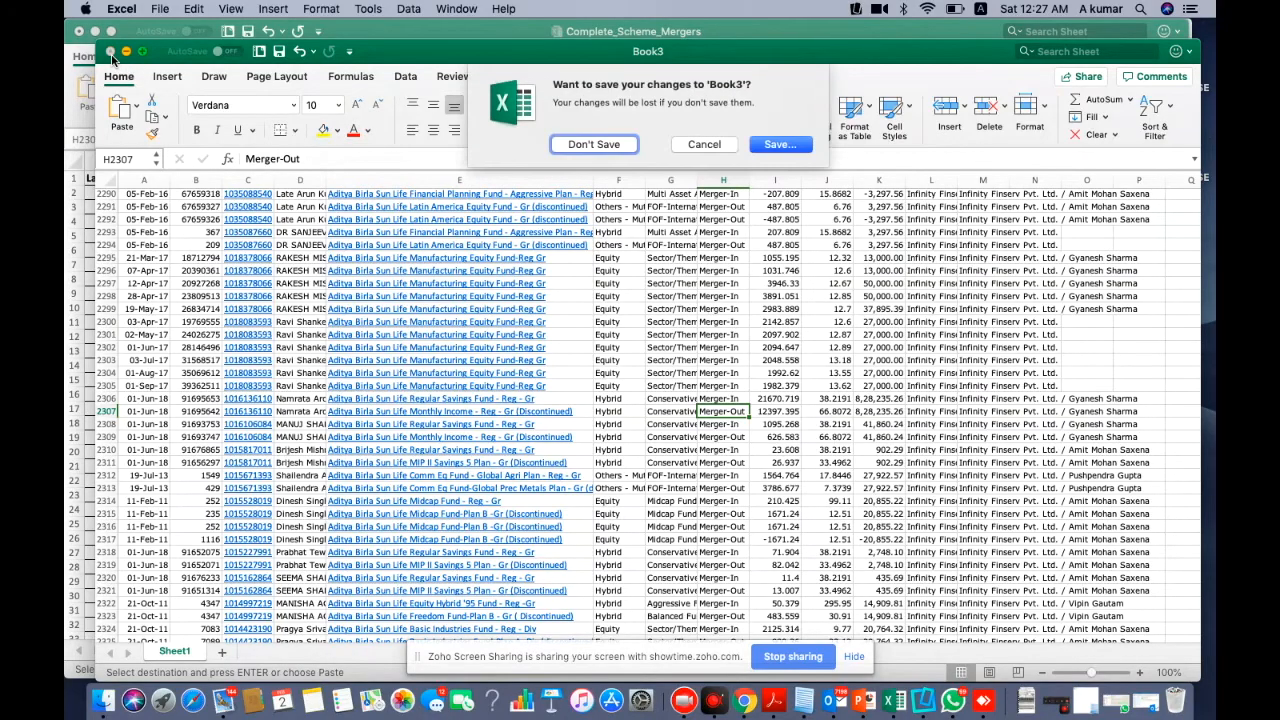
pyautogui.click(572, 145)
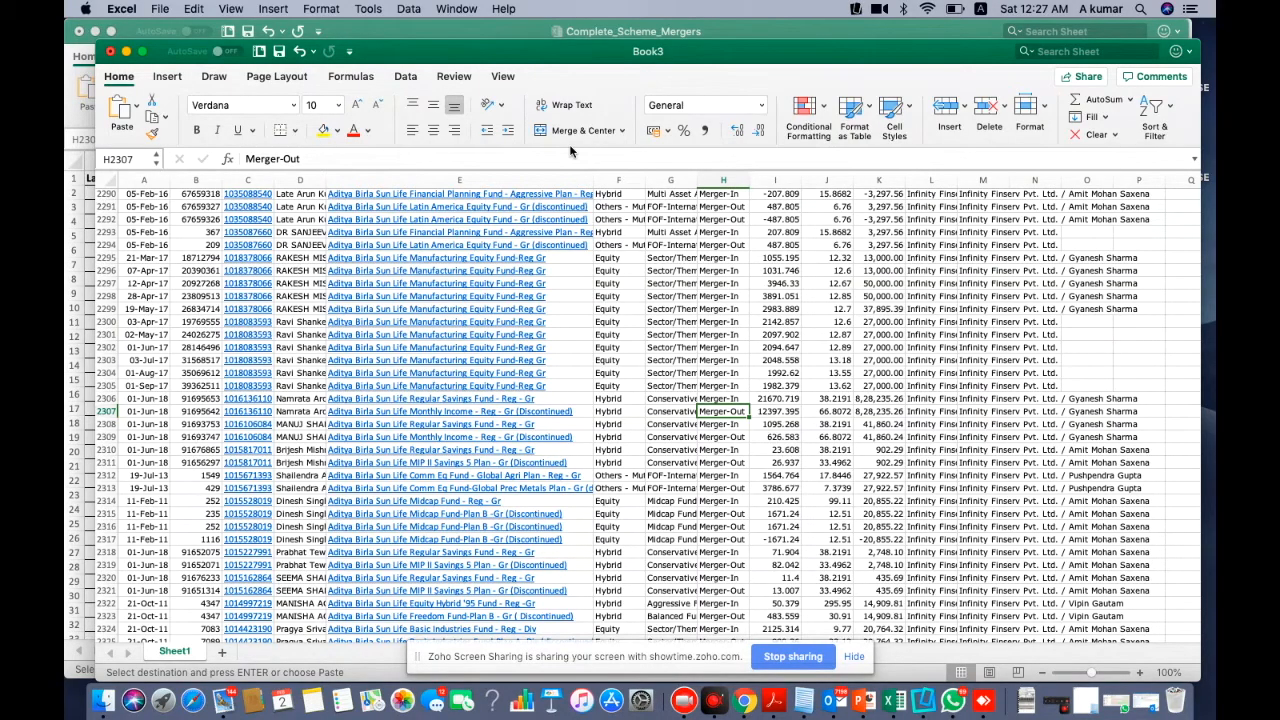
pyautogui.press('super+Tab')
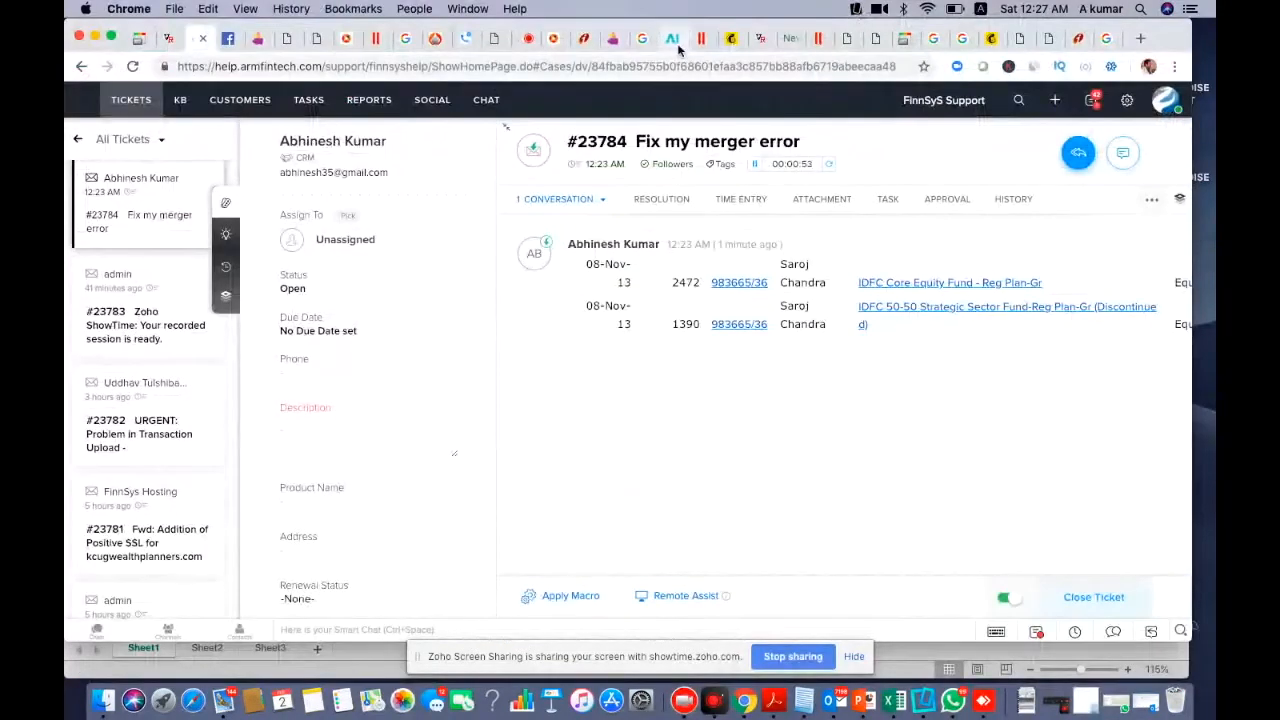